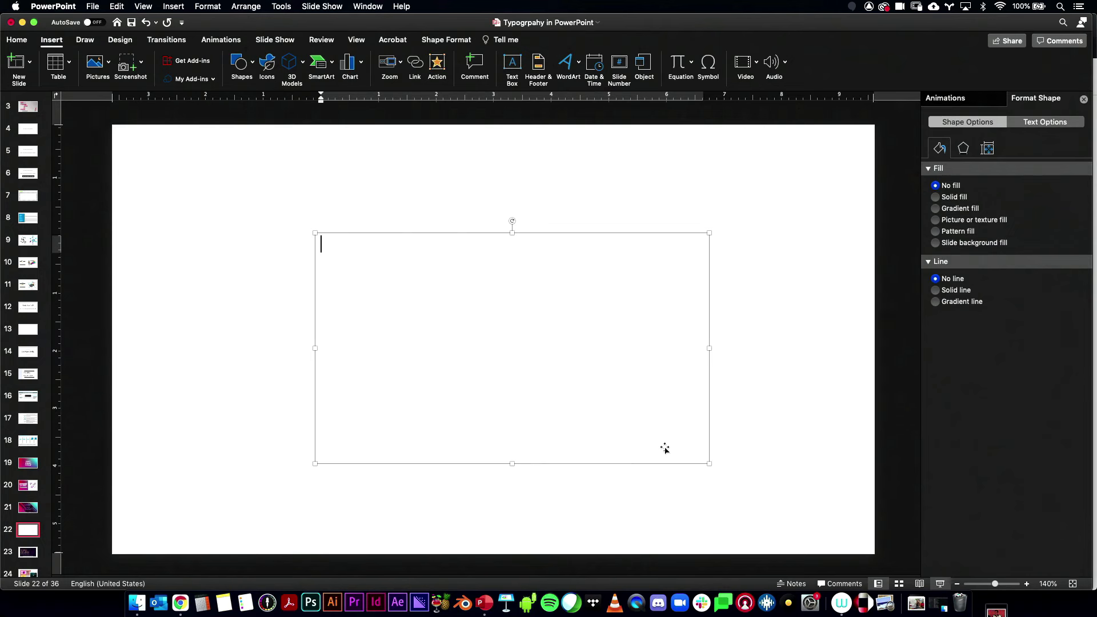
Step: Enter EDITABLE, LONG and SHADOWS in capitals on three separate lines of the text box
text(editabl)
key(super+a)
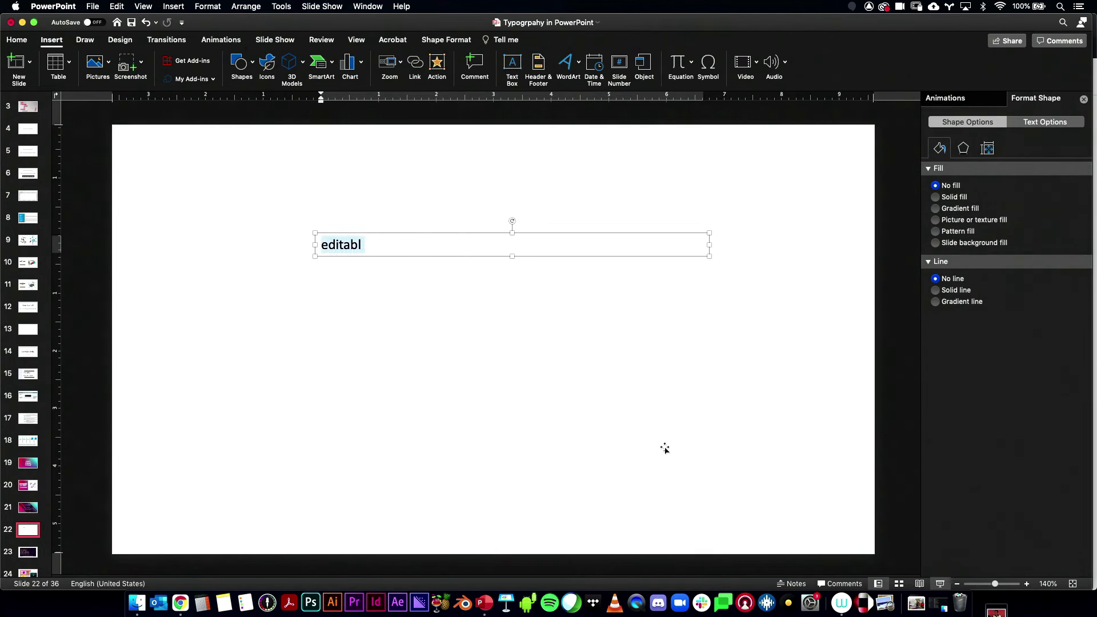
text(EDITABLE)
key(Return)
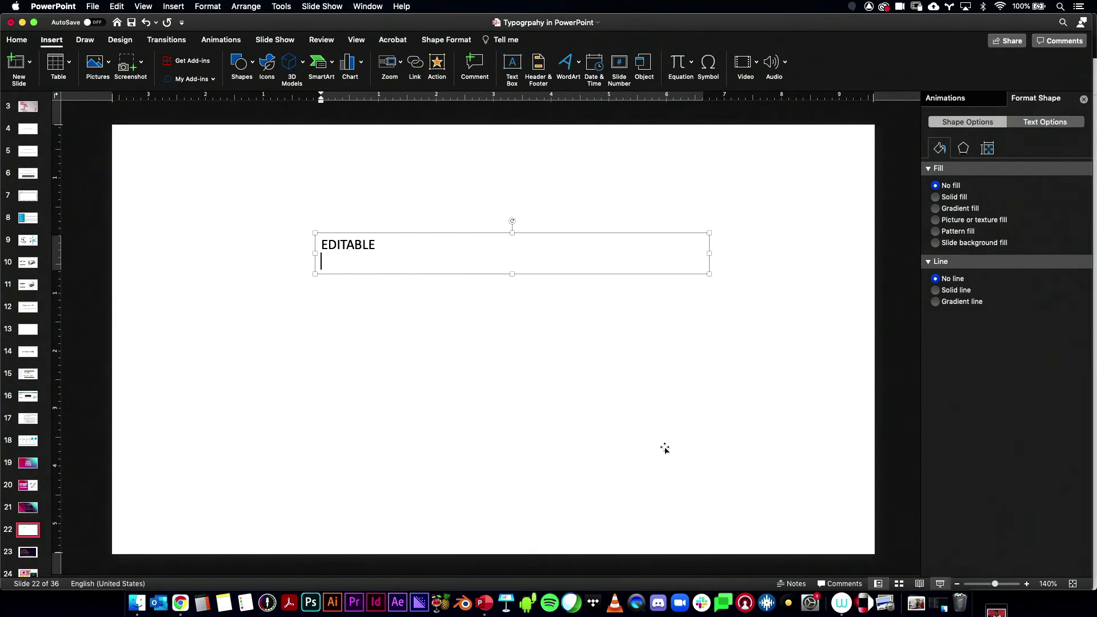
text(LONG SHADOWS)
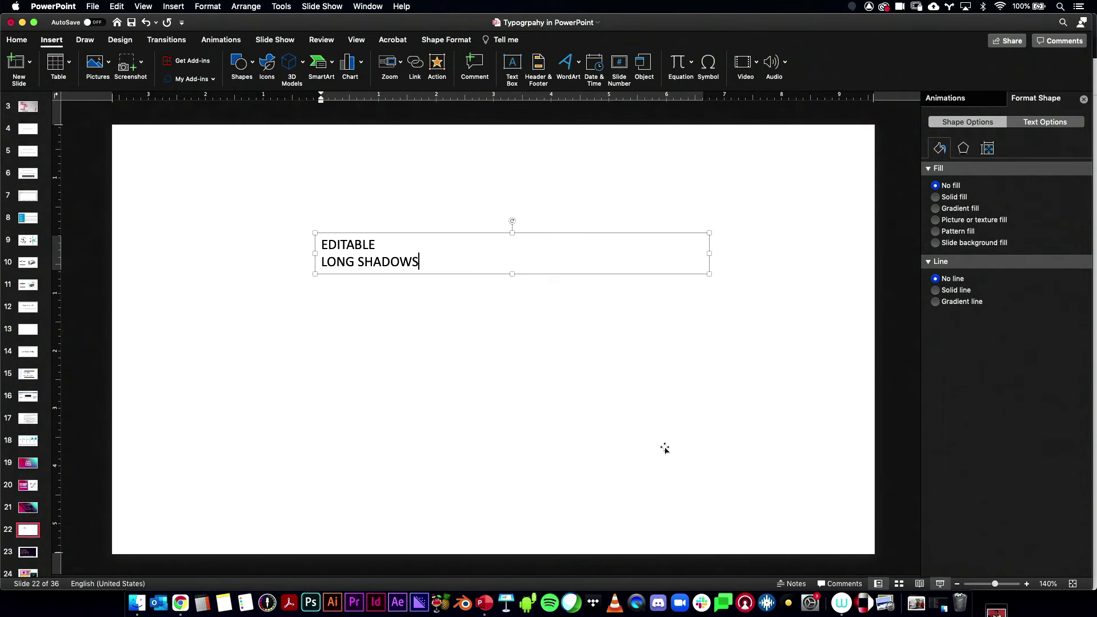
key(alt+Left)
key(BackSpace)
key(Return)
Step: Center all of the text in the box and enlarge it to 54 pt
key(super+a)
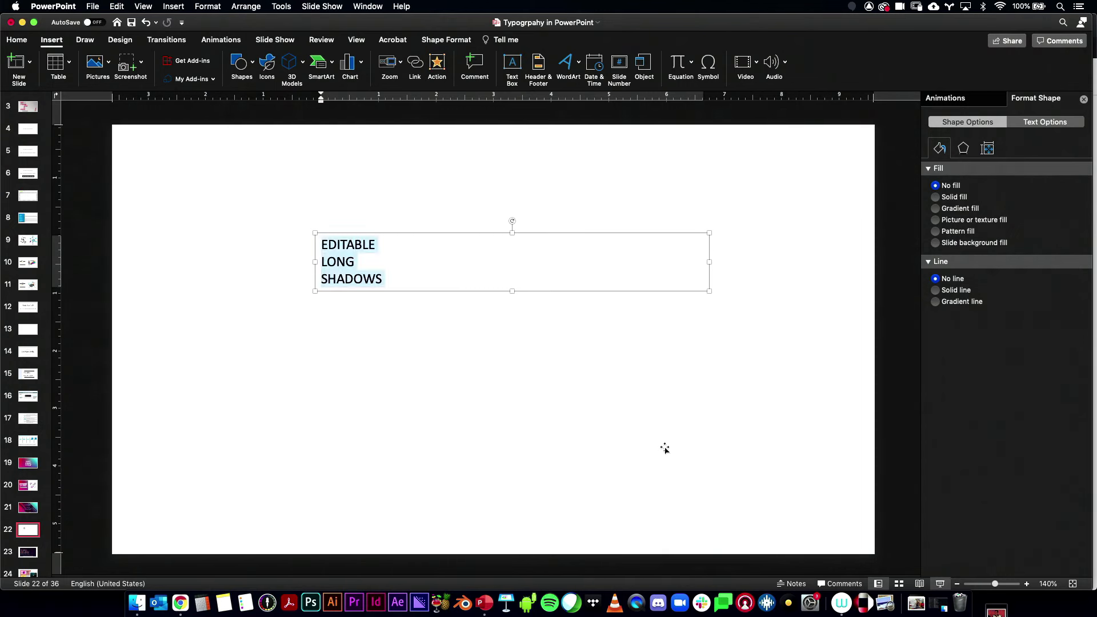
click(17, 39)
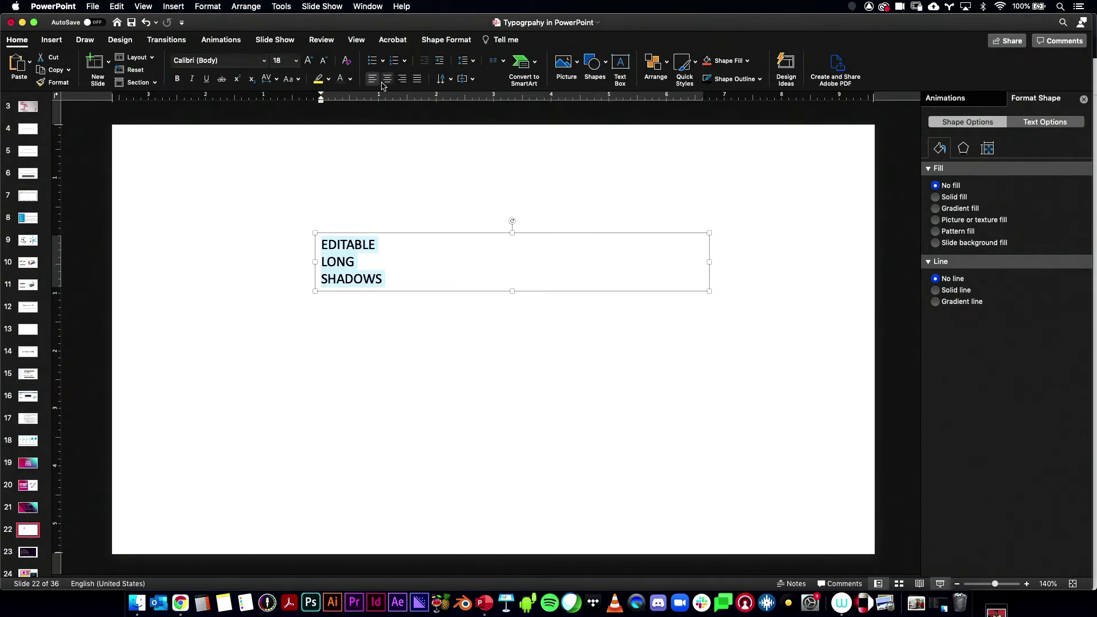
click(387, 78)
click(309, 60)
click(310, 60)
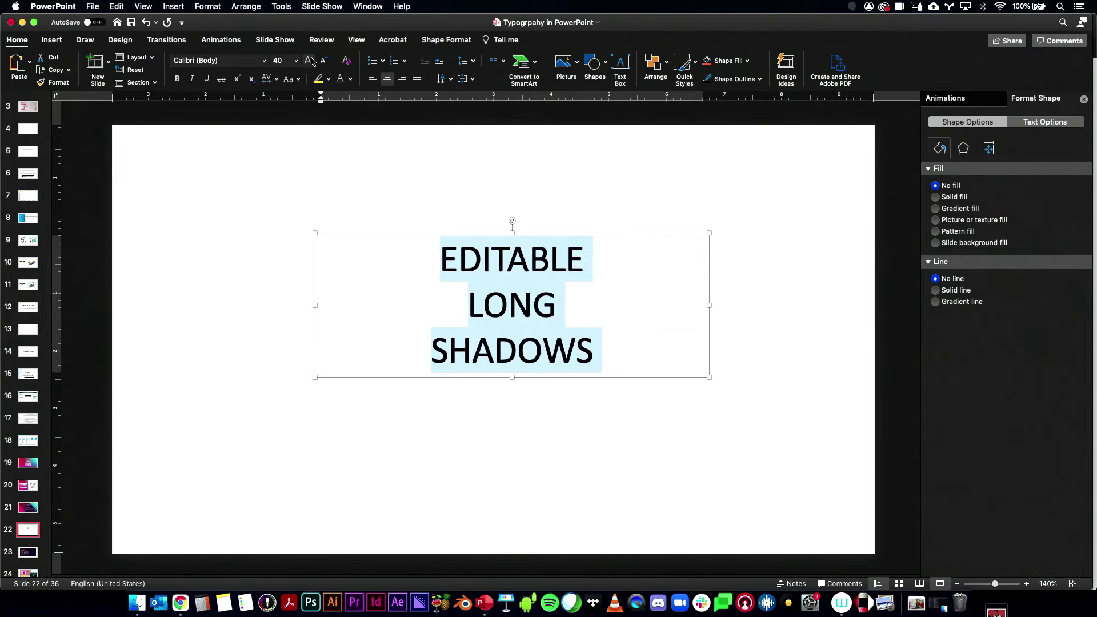
click(309, 60)
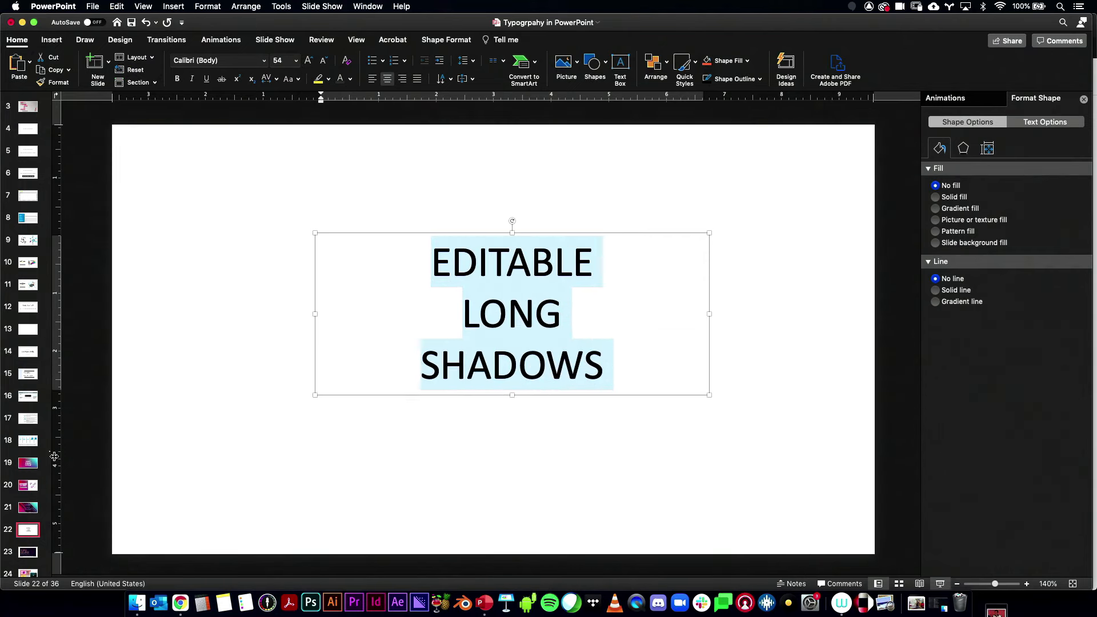
Step: Set the text in bold Arial with Very Tight character spacing
click(264, 62)
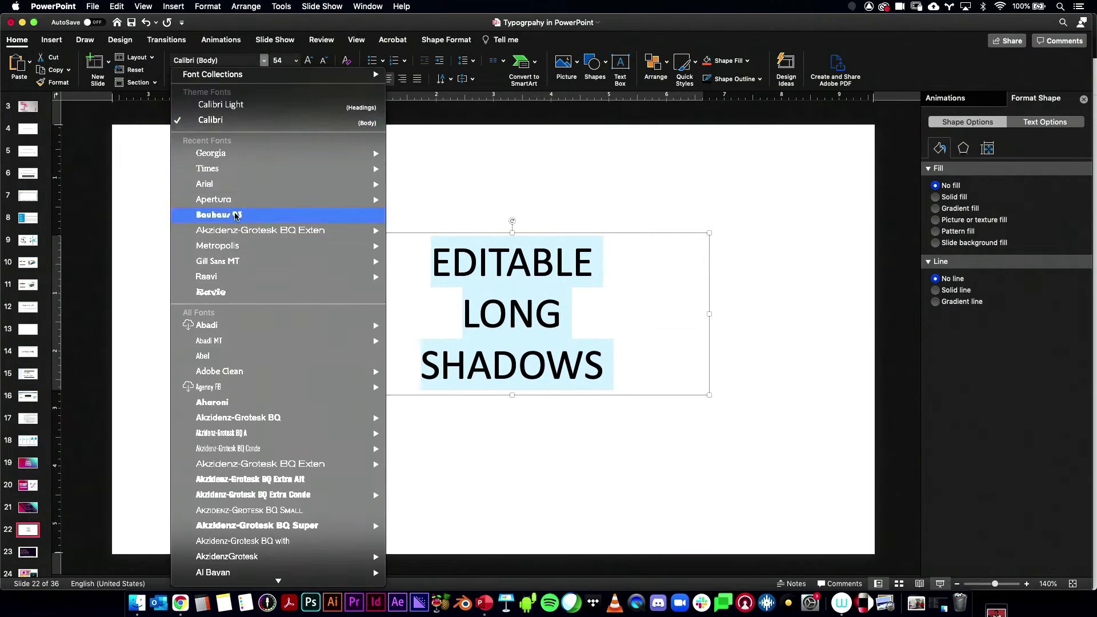
mouse_move(237, 184)
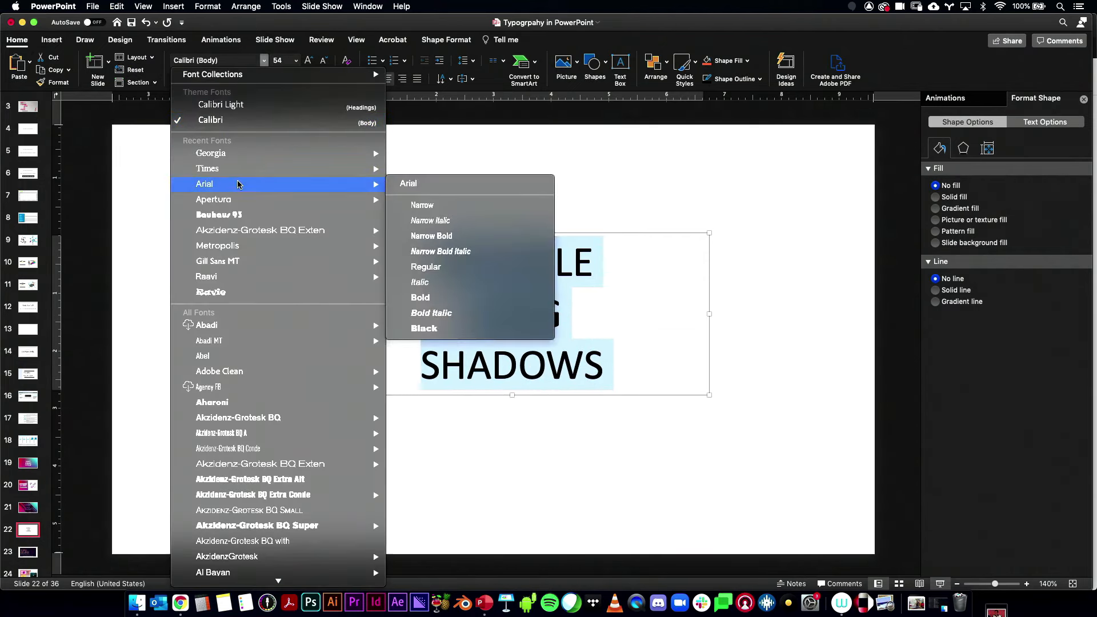
click(414, 188)
click(177, 78)
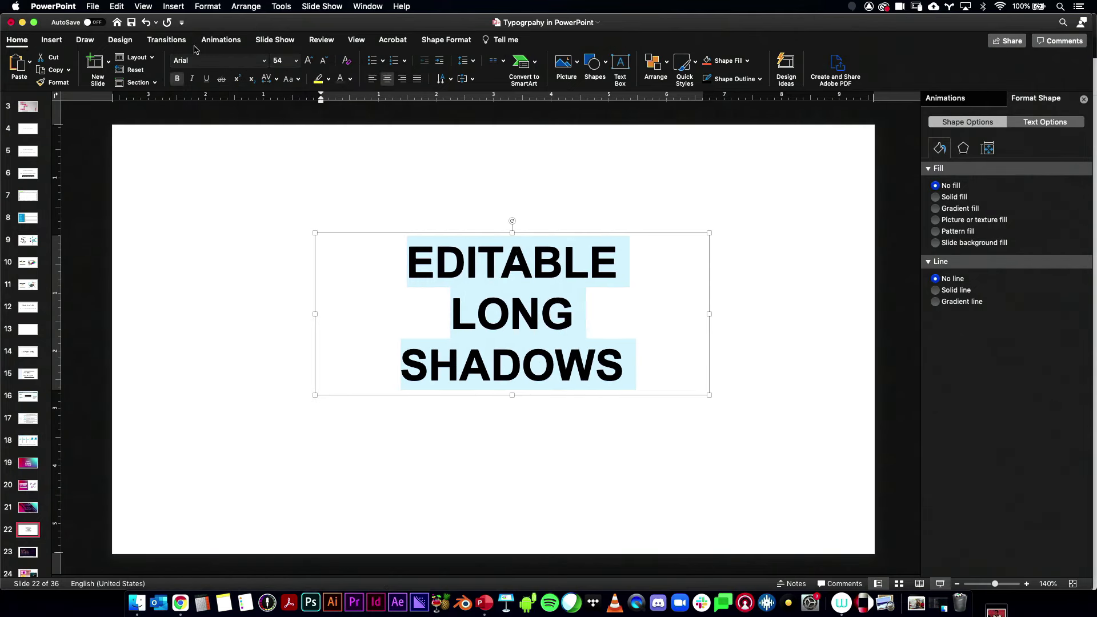
click(266, 78)
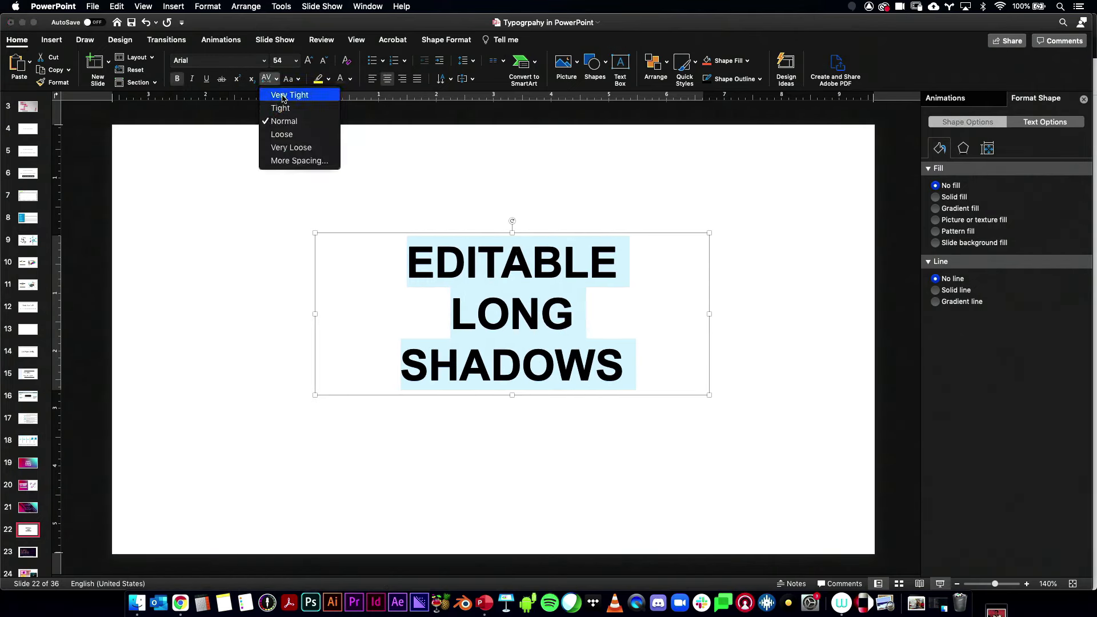
click(283, 93)
Step: Move the text box to the center of the slide and enlarge its text to 60 pt
mouse_move(560, 229)
mouse_down()
mouse_move(550, 222)
mouse_move(548, 245)
mouse_move(542, 236)
mouse_up()
click(308, 60)
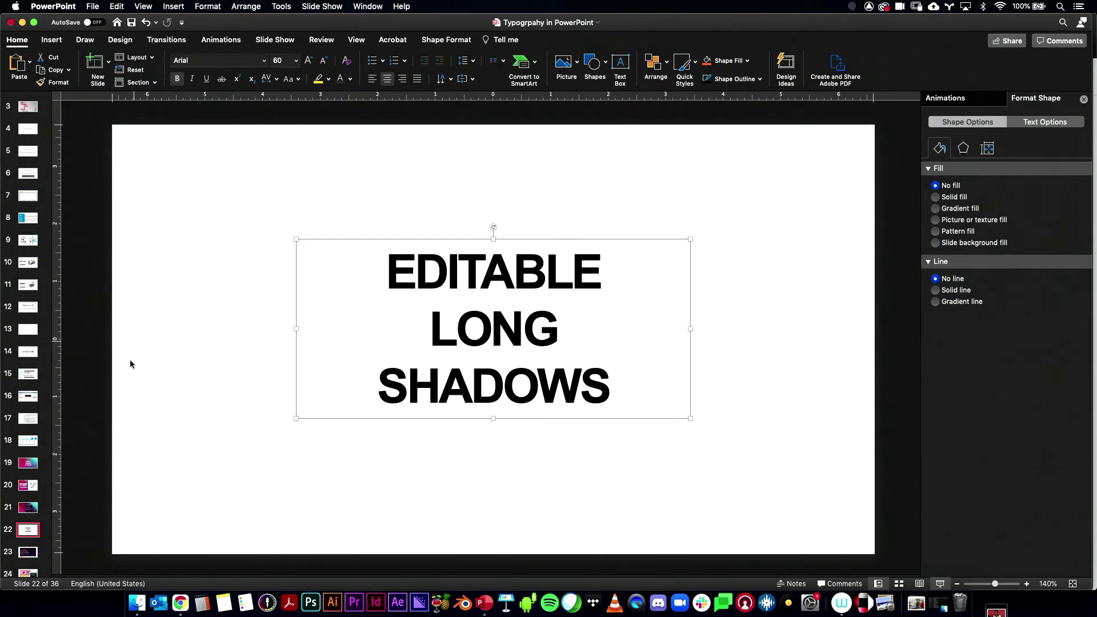
Step: Fill the slide background with the colorful gradient picture, without tiling it as a texture
click(181, 286)
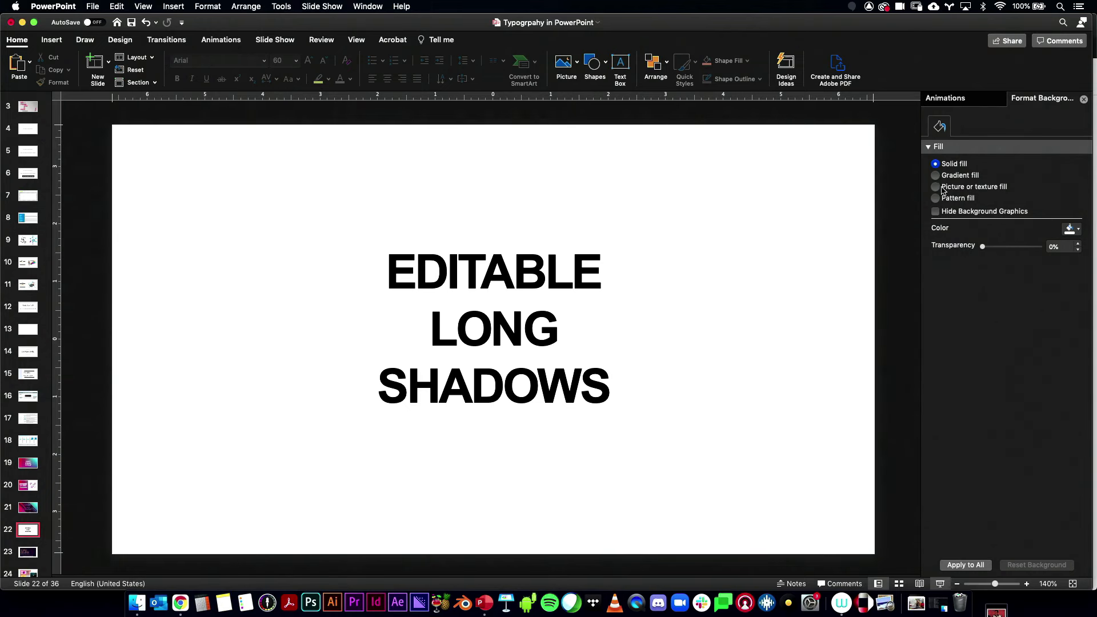
click(935, 187)
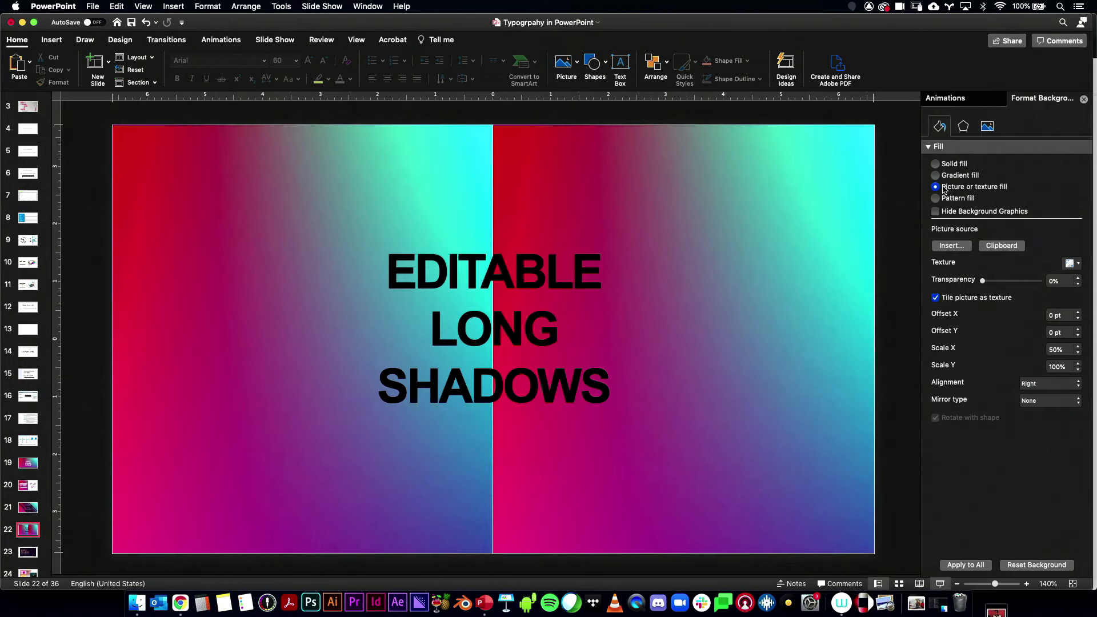
click(935, 298)
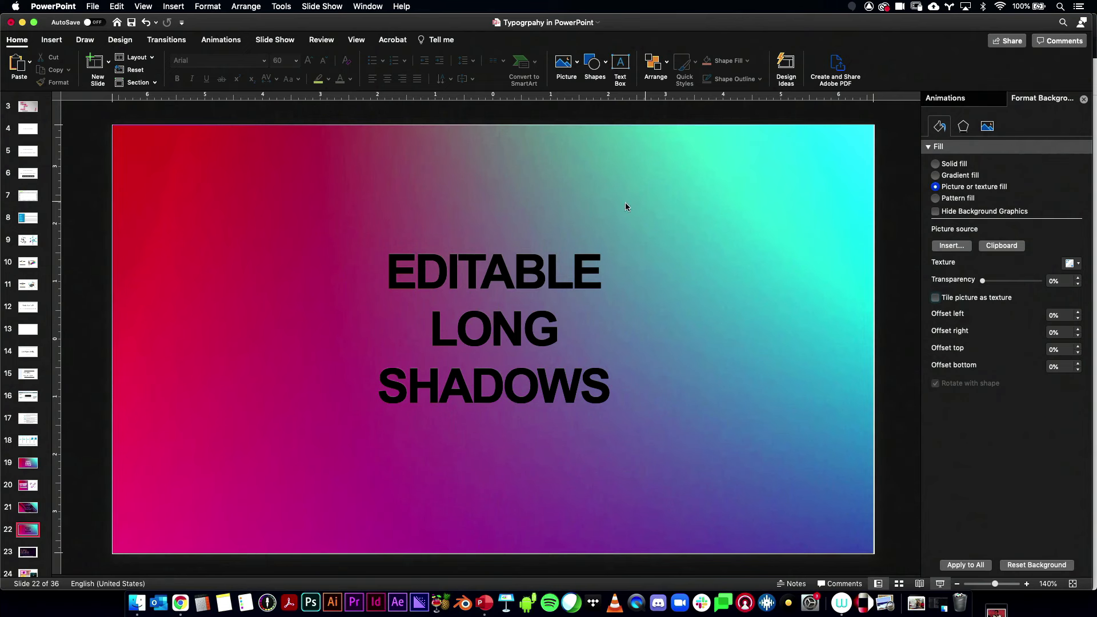
Step: Give the text in the text box a gradient fill of the Linear type
click(503, 311)
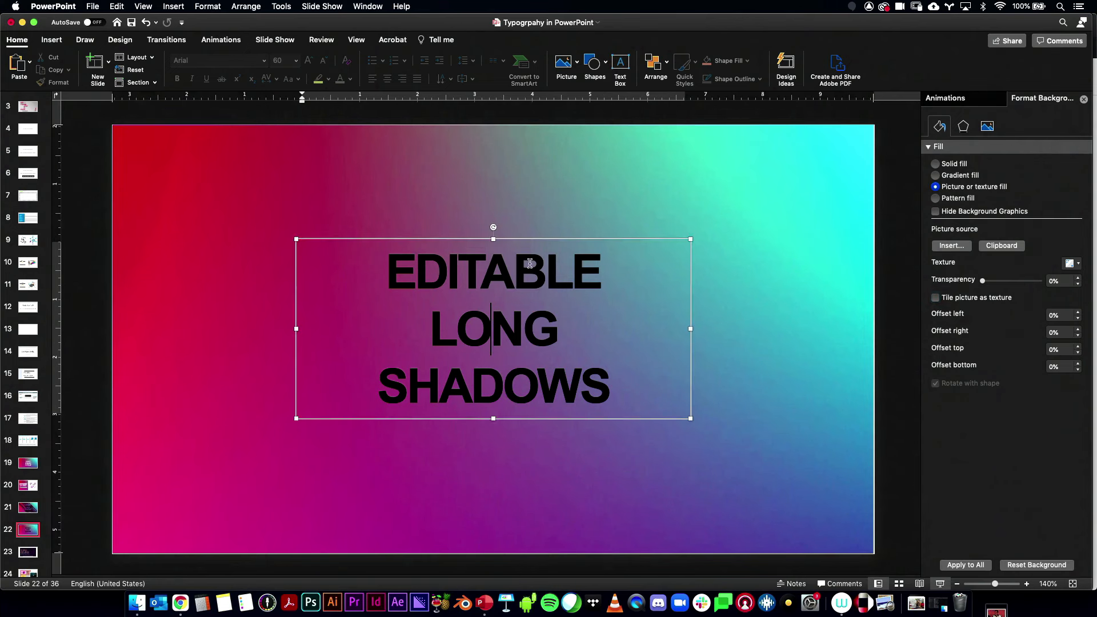
click(522, 239)
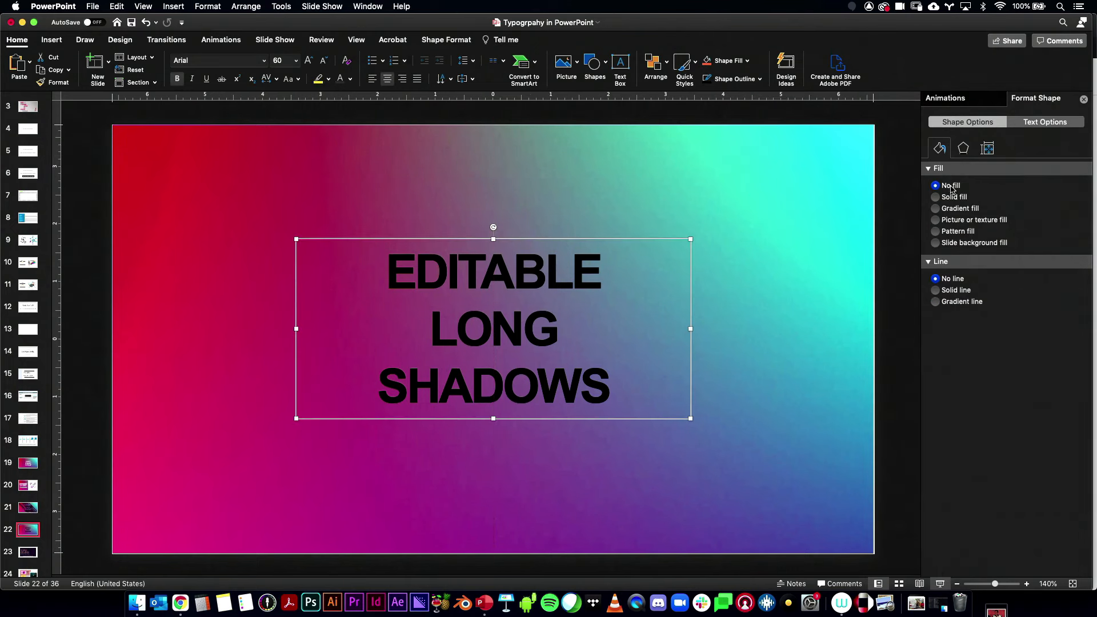
click(1022, 120)
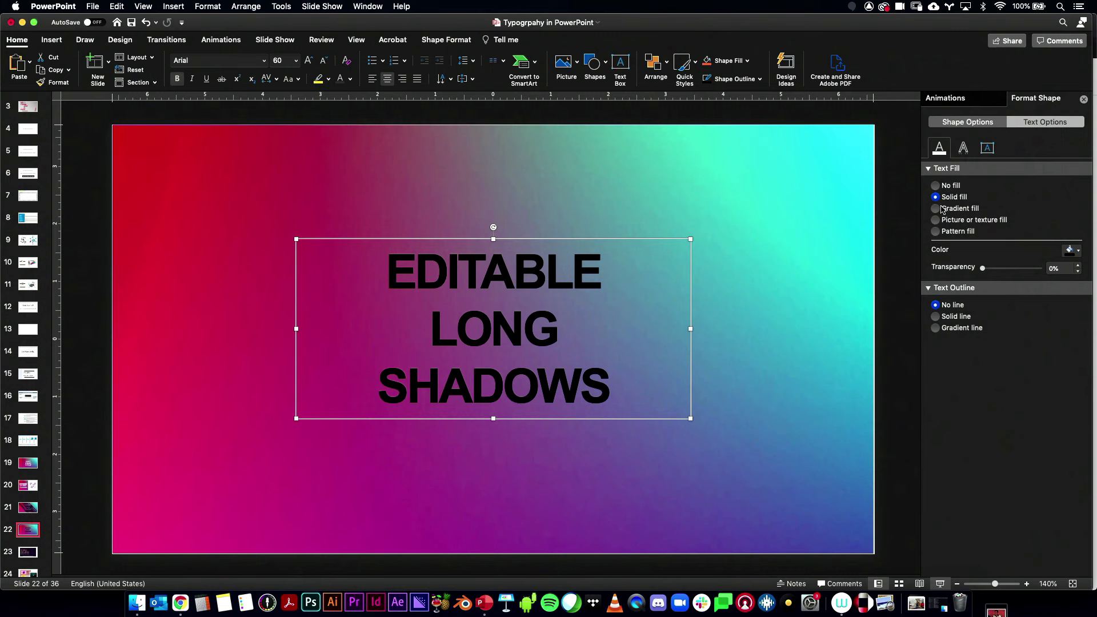
click(938, 209)
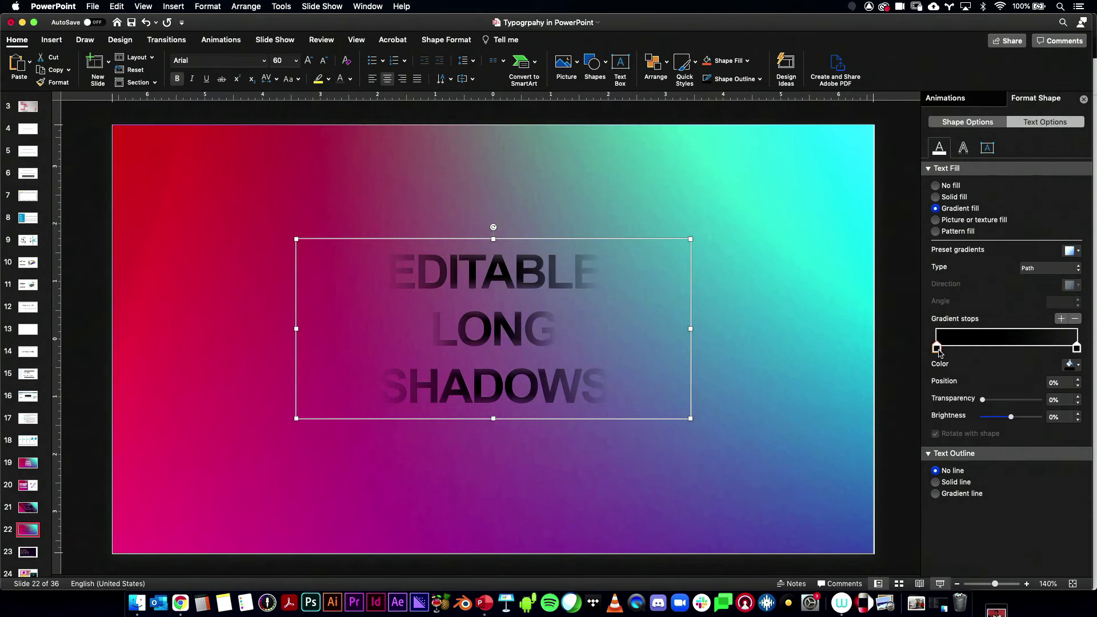
click(1046, 268)
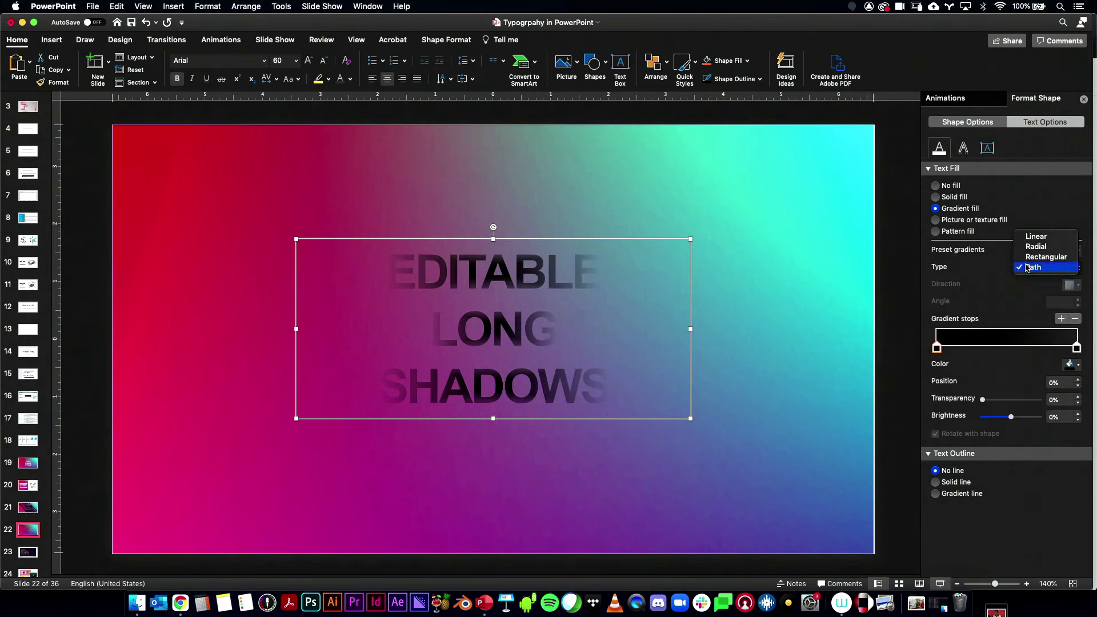
click(1031, 235)
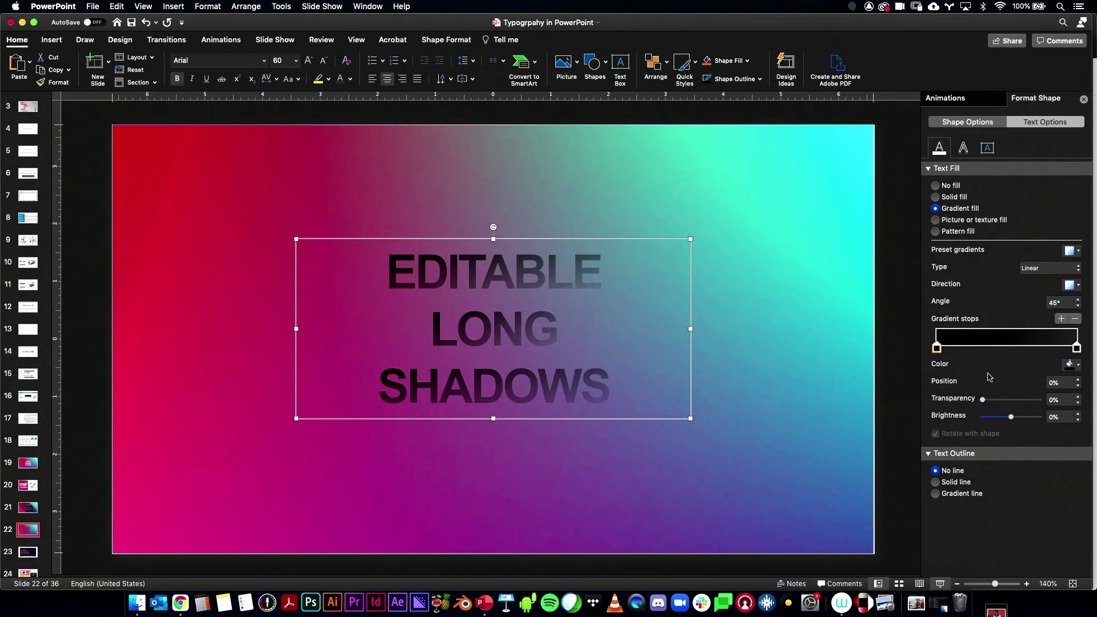
Step: Color the first gradient stop with the pink sampled from the background beside the start of EDITABLE
click(1072, 366)
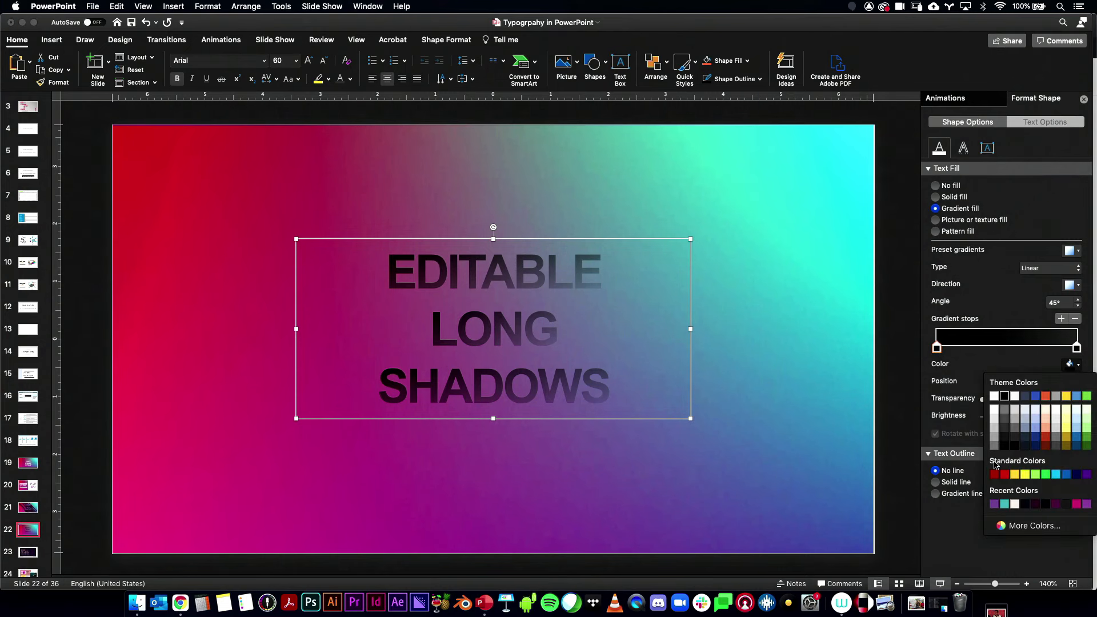
click(1036, 526)
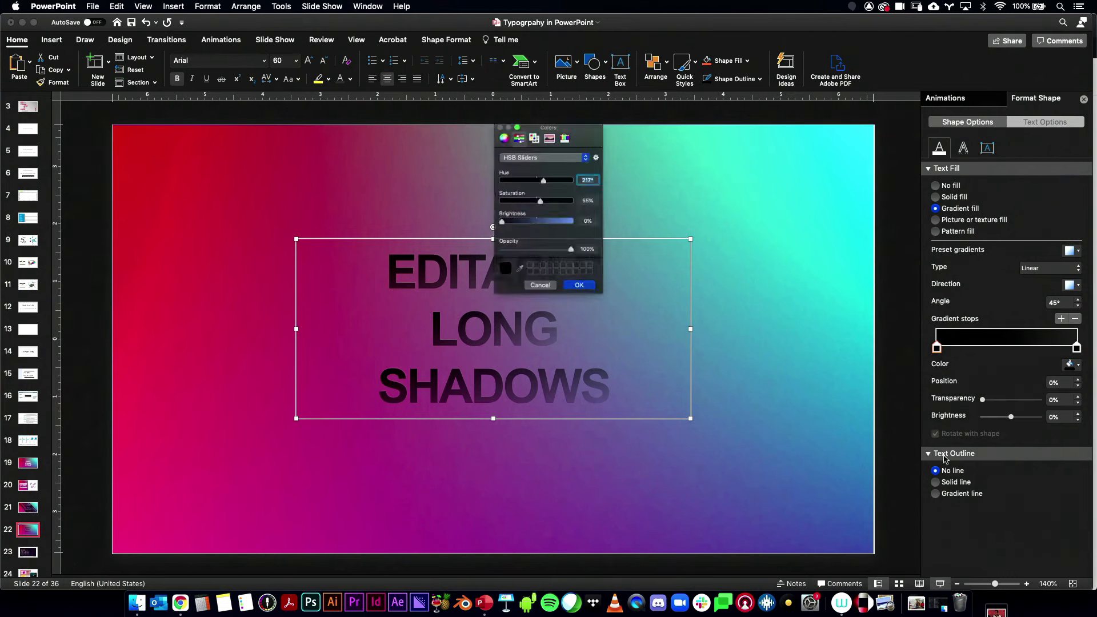
click(515, 281)
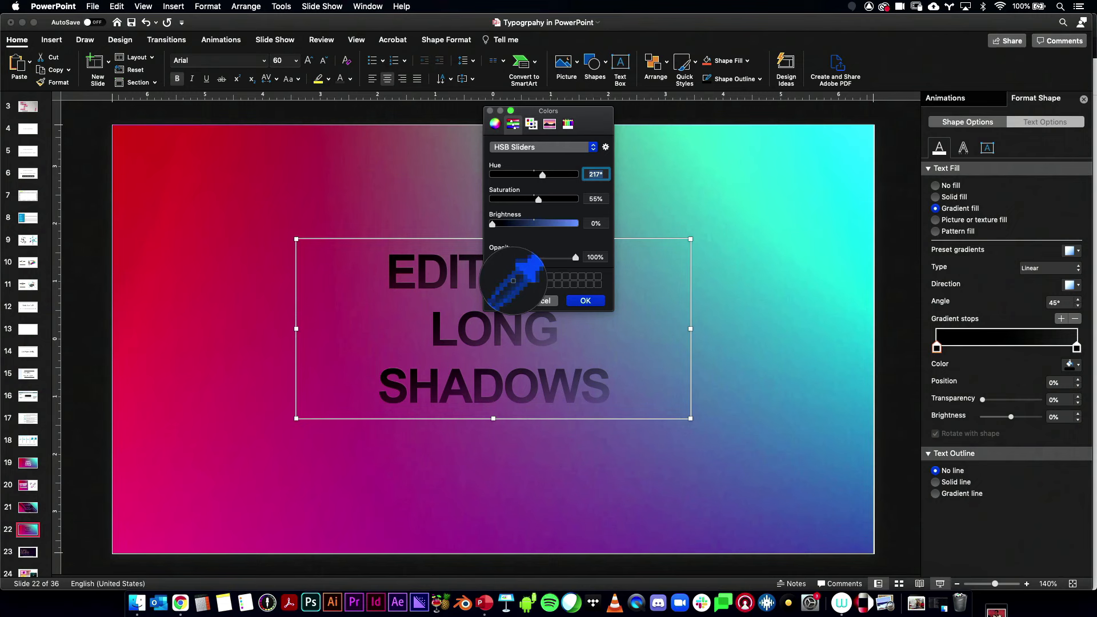
click(378, 250)
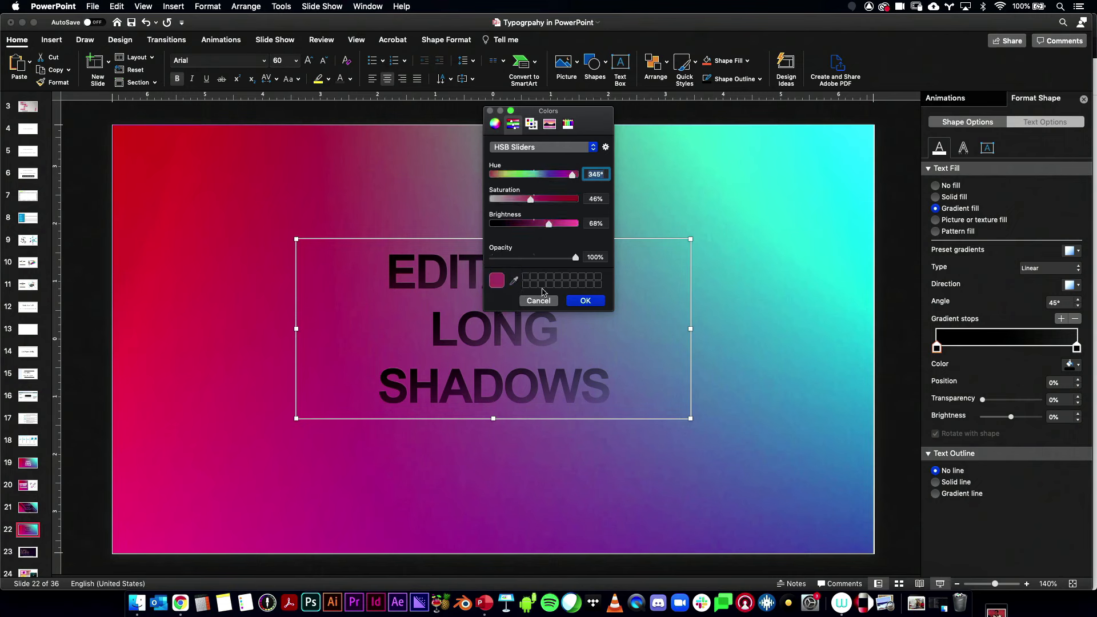
click(586, 301)
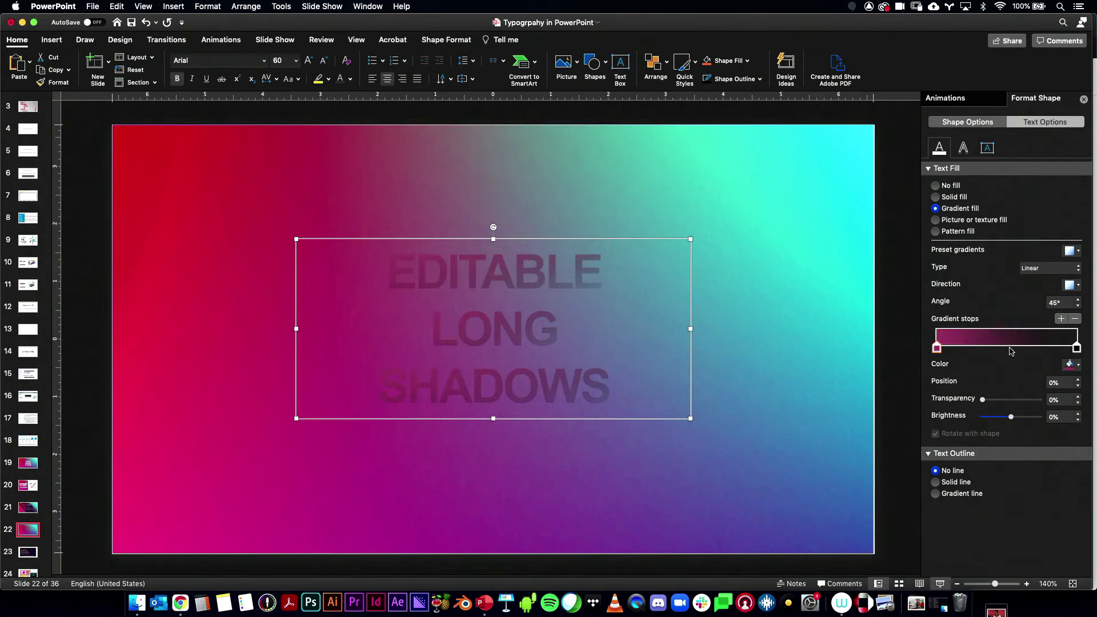
Step: Add a middle gradient stop at 53% and color it with the purple sampled from the background between LONG and SHADOWS
click(1010, 347)
click(1069, 365)
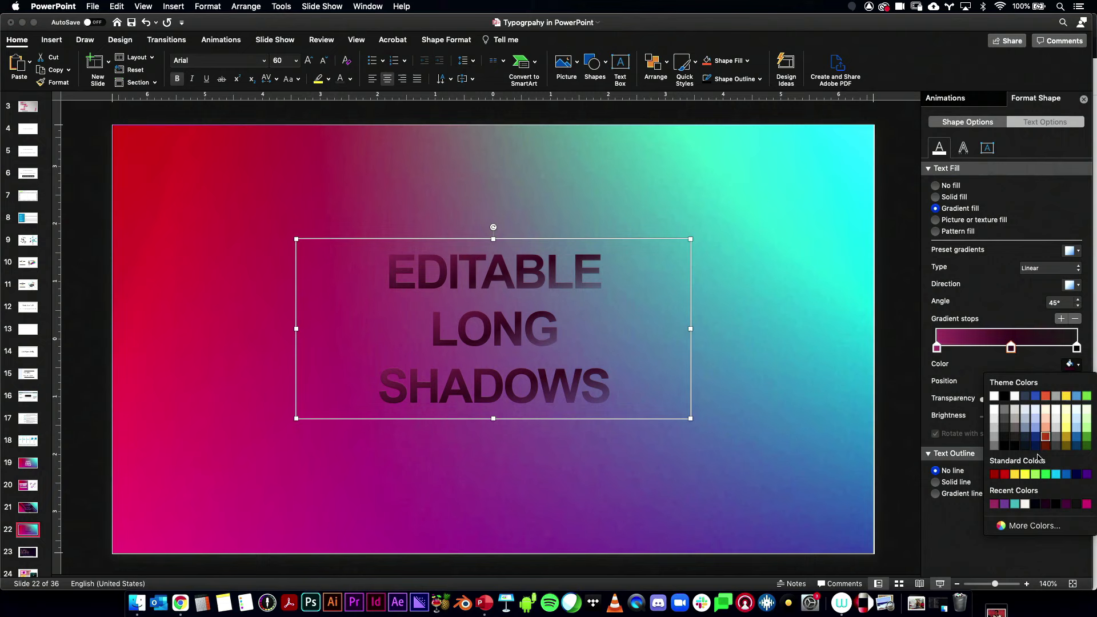
click(1026, 529)
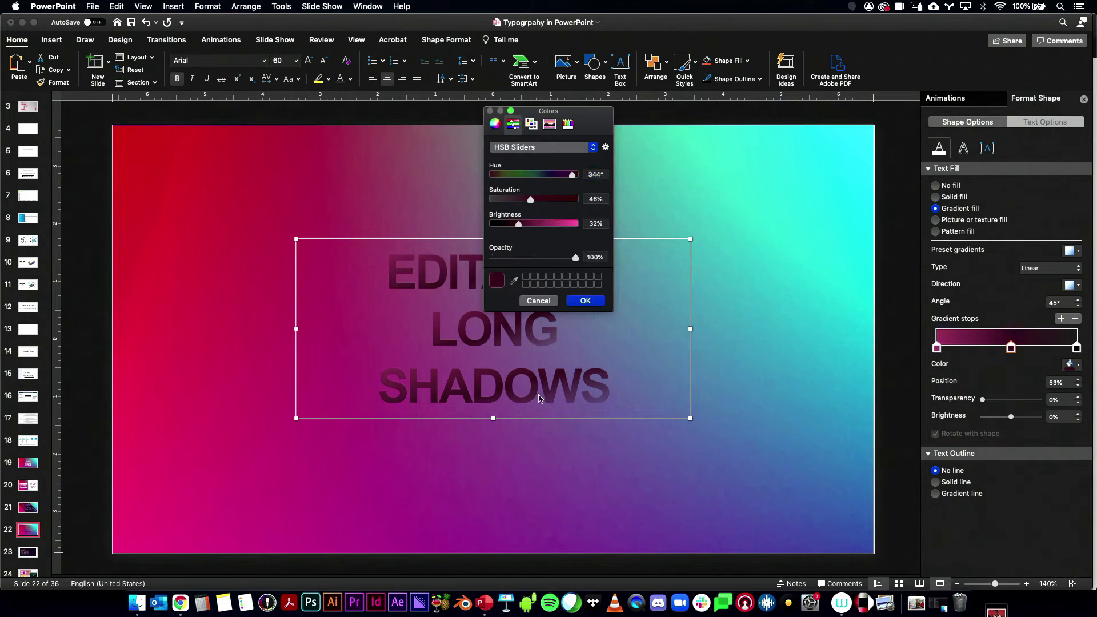
click(515, 282)
click(522, 360)
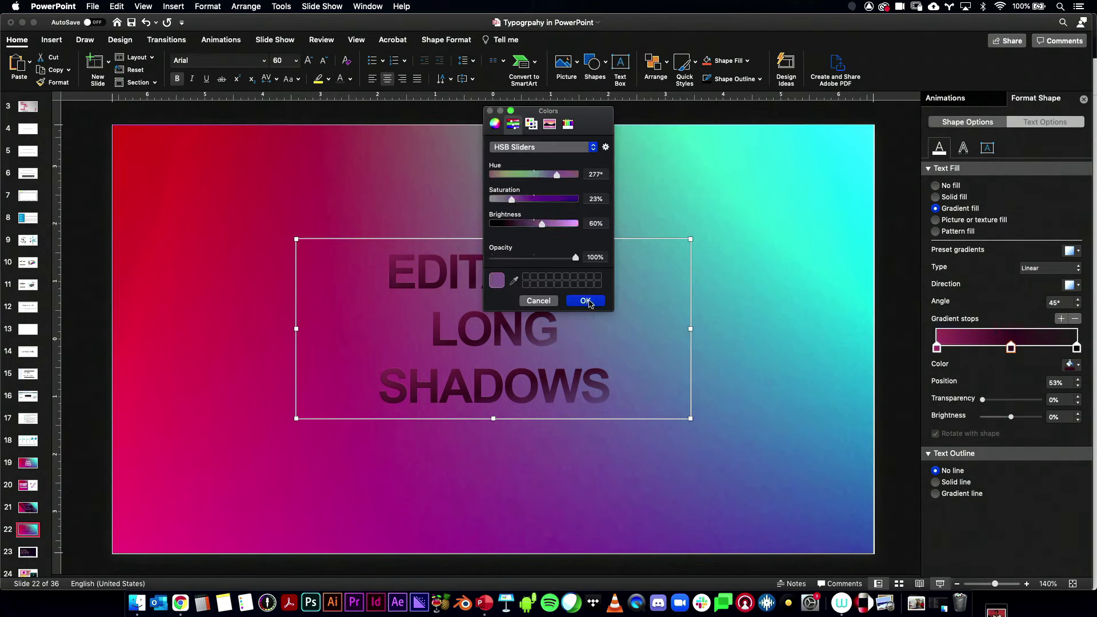
click(586, 302)
Step: Color the last gradient stop with the blue sampled from the background near the end of SHADOWS
click(1077, 347)
click(1078, 365)
click(1026, 486)
click(515, 282)
click(609, 366)
click(586, 301)
Step: Set the last gradient stop's transparency to 0% and the text gradient's angle to 0°
drag(1039, 400, 980, 400)
click(1078, 306)
click(1078, 306)
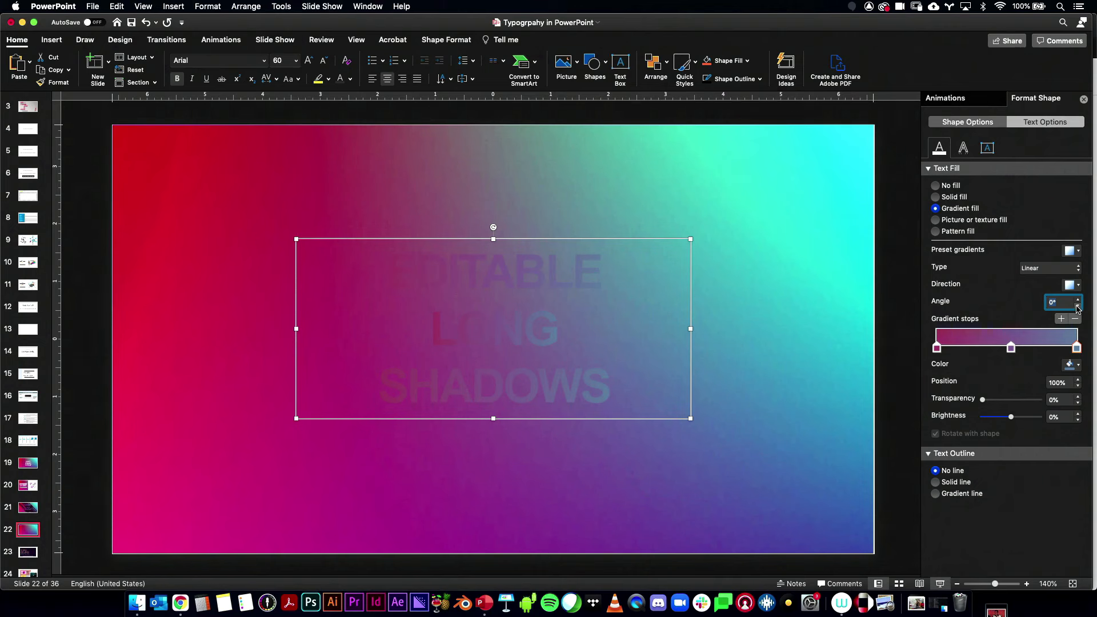
click(1077, 305)
drag(691, 269, 690, 269)
Step: Try a preset shadow on the text and remove it again
click(963, 148)
click(1072, 189)
click(990, 264)
mouse_move(985, 293)
mouse_down()
mouse_move(1016, 295)
mouse_move(982, 288)
mouse_up()
click(1071, 189)
click(948, 218)
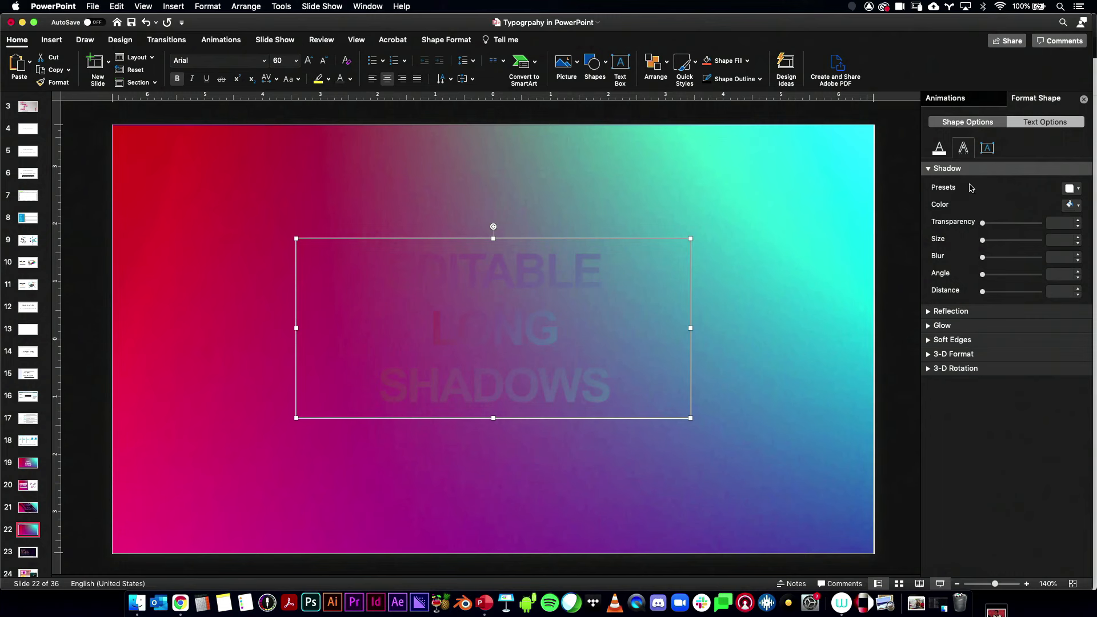
Step: Apply the Parallel 3-D rotation preset with X 306.5°, Y 301.3° and Z 57.6° to the text
click(928, 355)
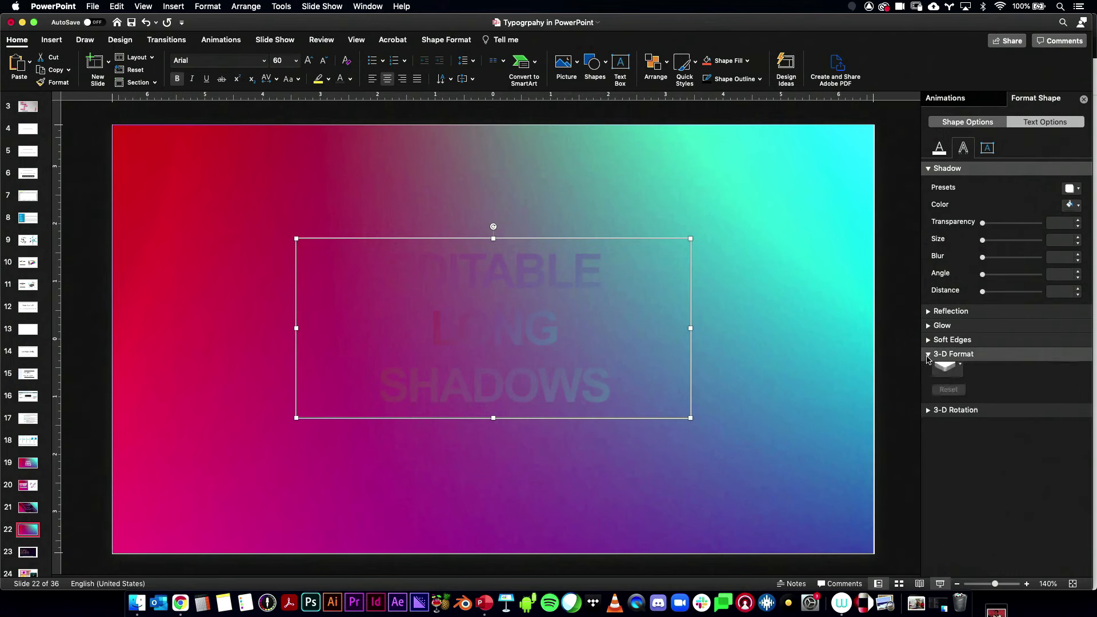
click(929, 169)
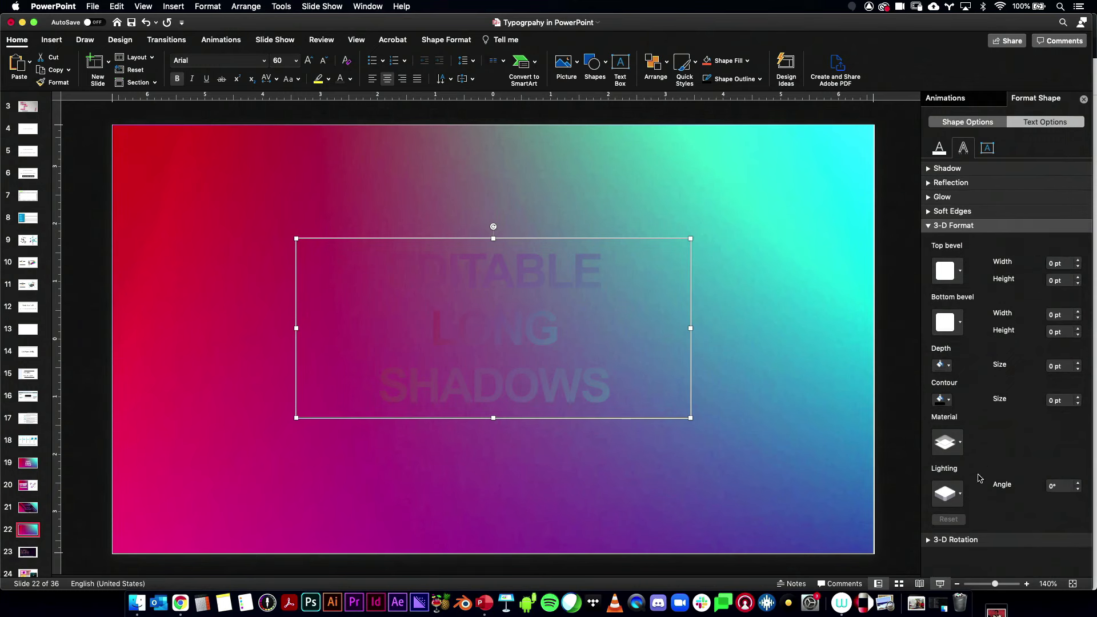
click(937, 539)
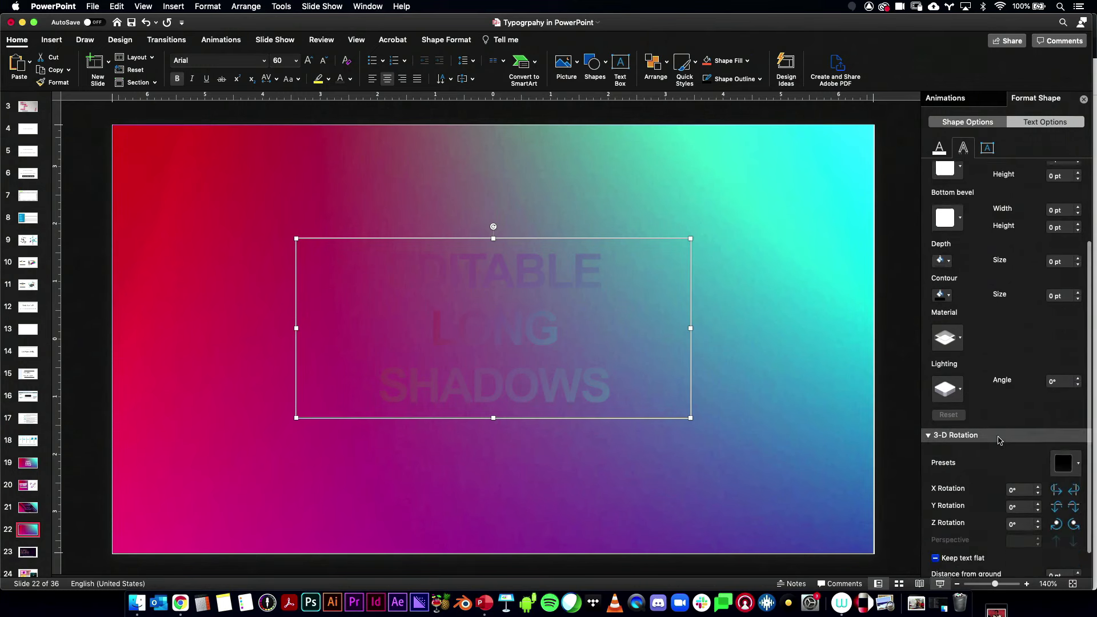
click(1066, 435)
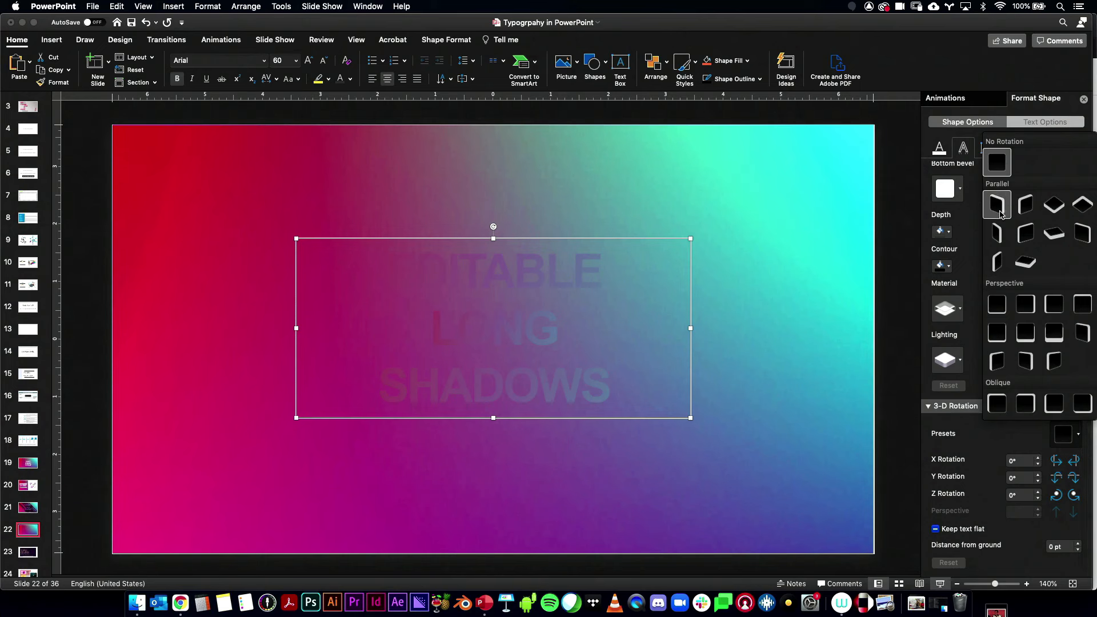
click(1057, 234)
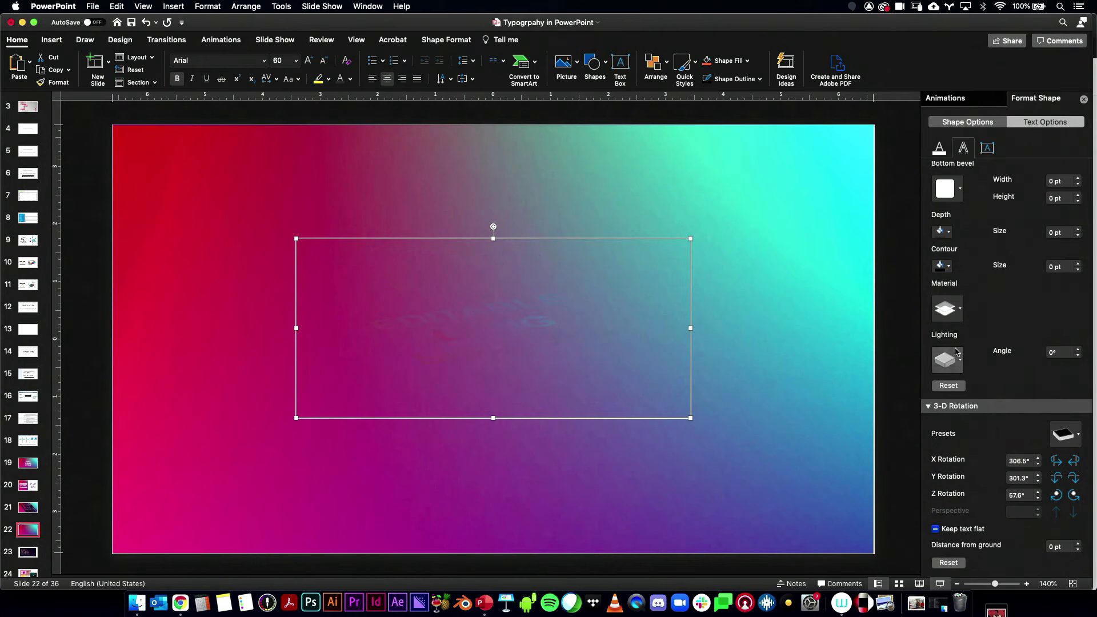
Step: Raise the text's 3-D depth size to 30 pt
click(1076, 230)
click(1077, 229)
click(1077, 229)
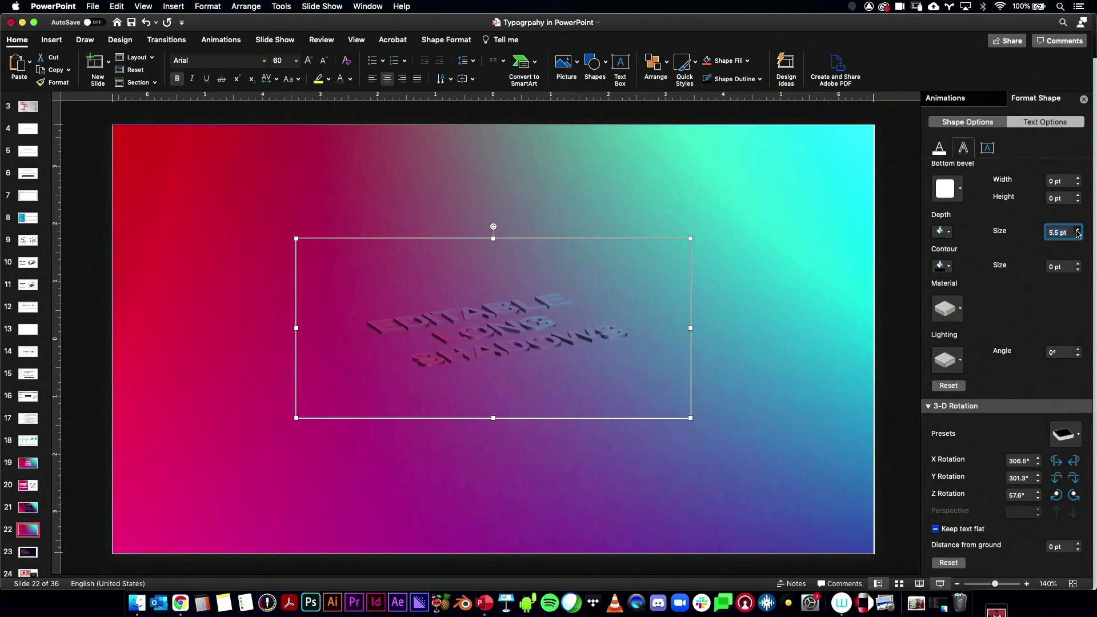
click(1077, 229)
click(1076, 229)
click(1077, 229)
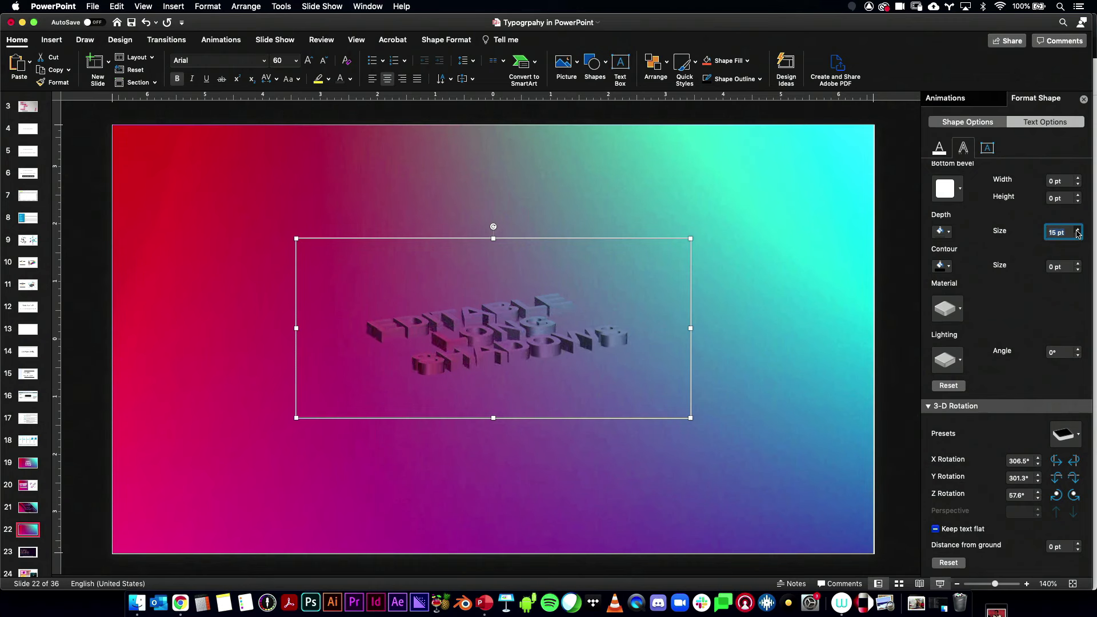
click(1077, 229)
click(1076, 229)
click(1077, 229)
click(1076, 229)
click(1076, 230)
click(1076, 229)
click(1077, 229)
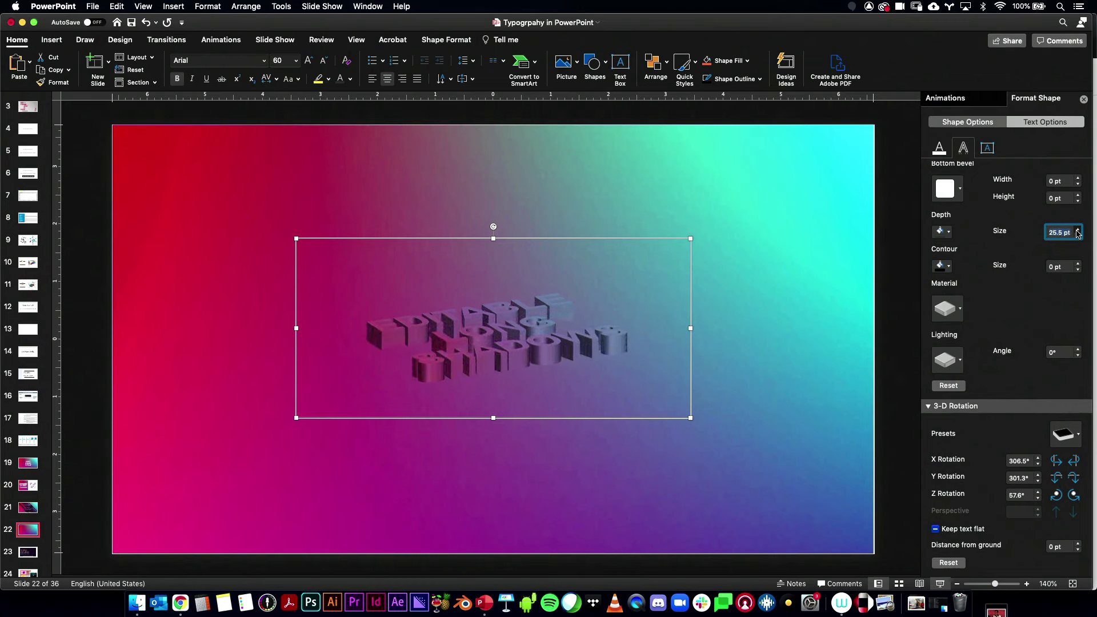
click(1076, 229)
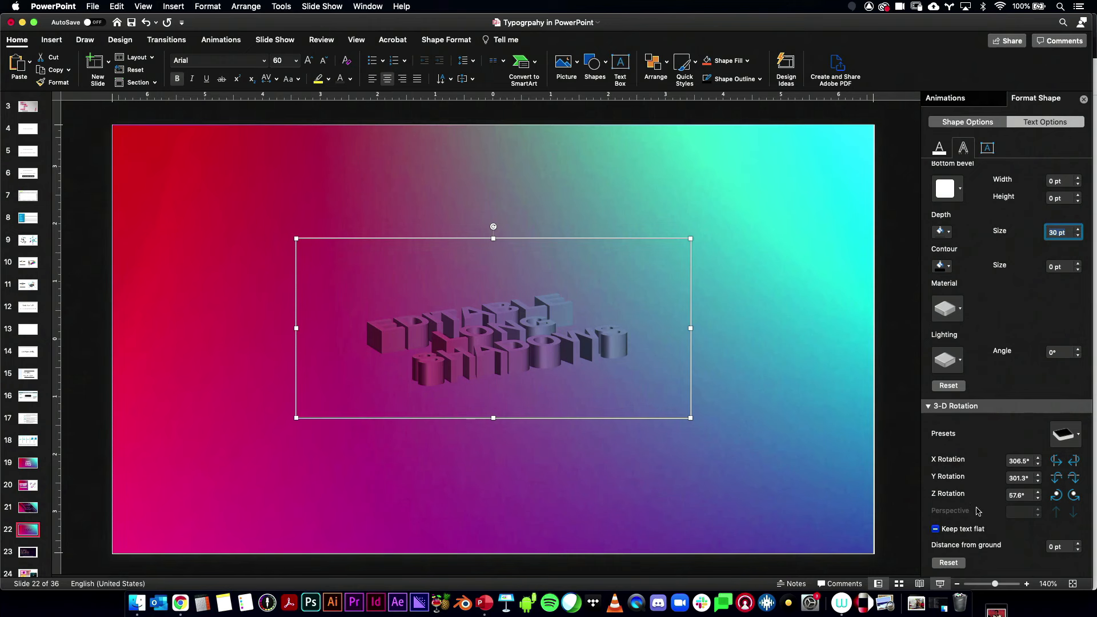
Step: Set the text's X, Y and Z rotation to 0°
click(1010, 461)
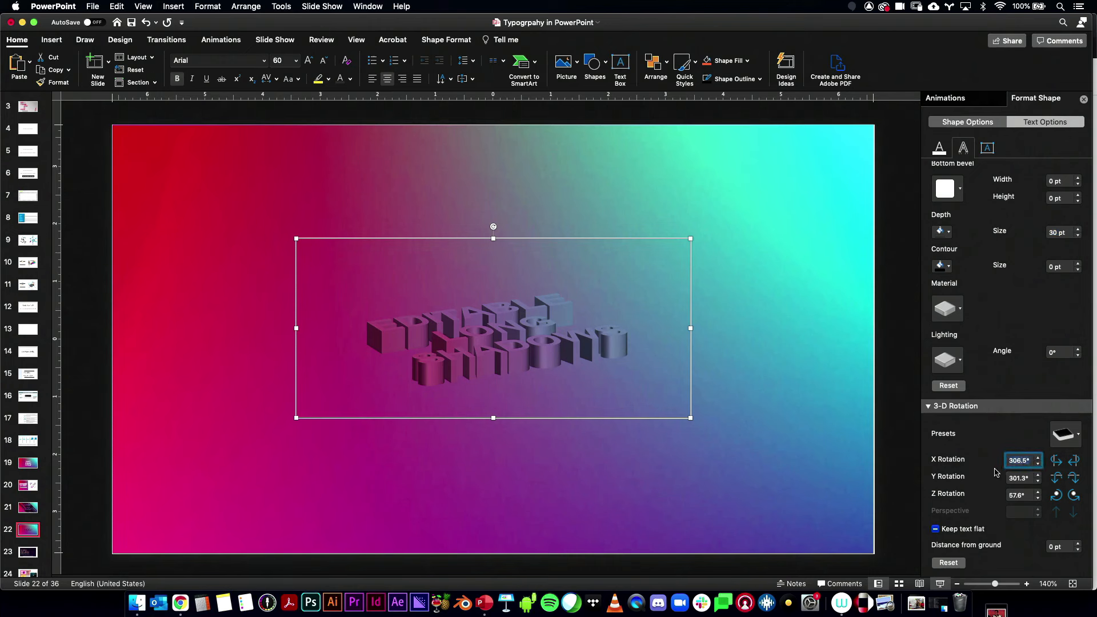
text(0)
key(Tab)
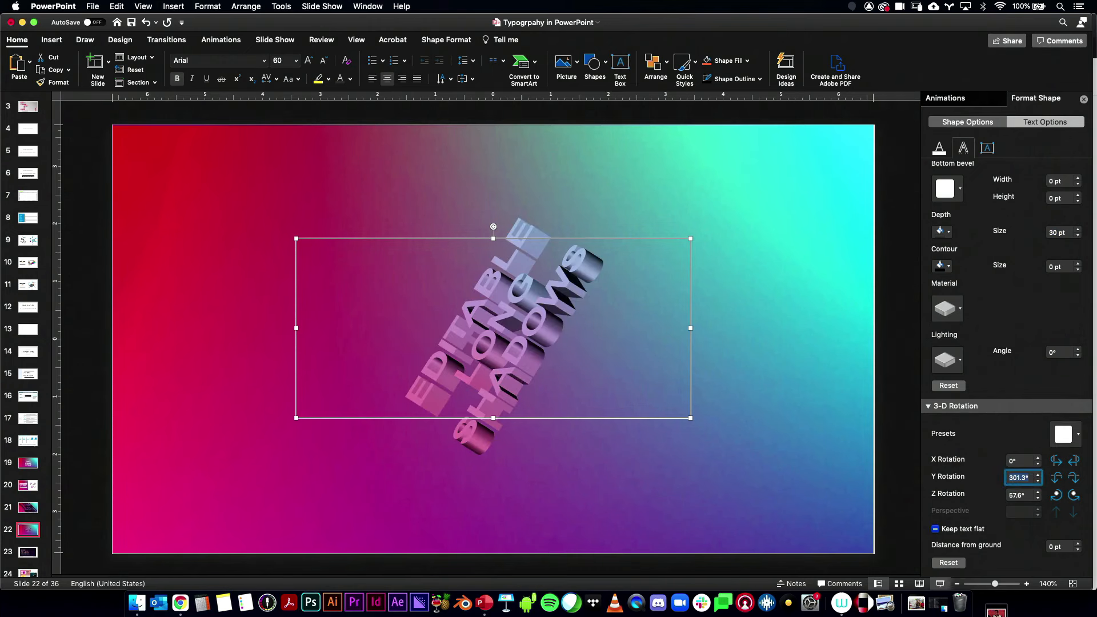
text(0)
key(Tab)
text(0)
key(Tab)
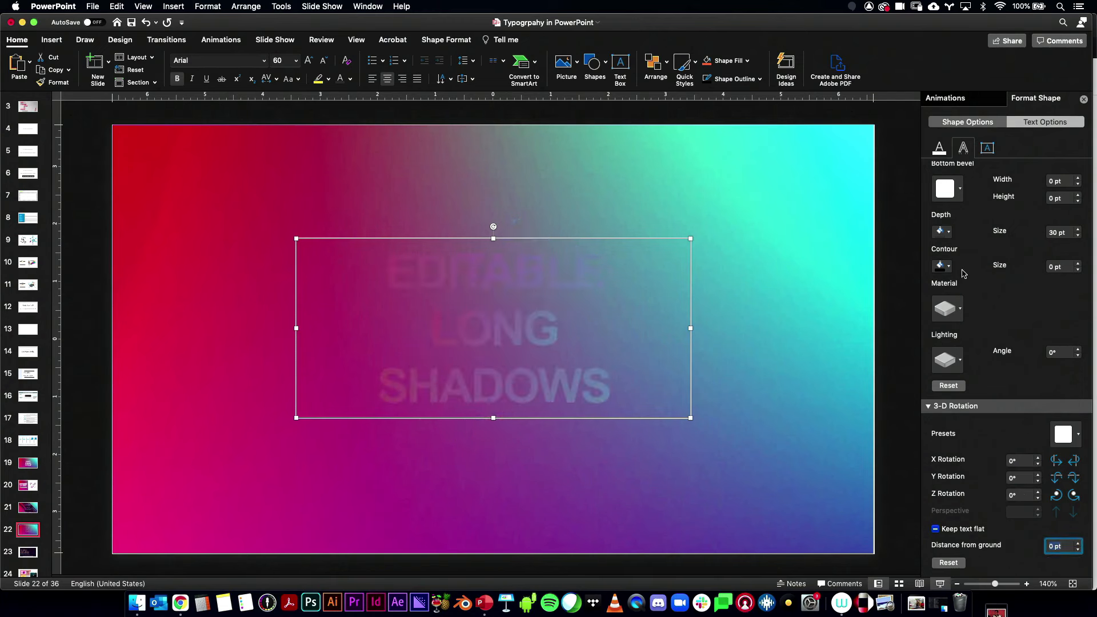
Step: Set the text's 3-D depth size to 1000 pt
triple_click(1068, 231)
text(1000)
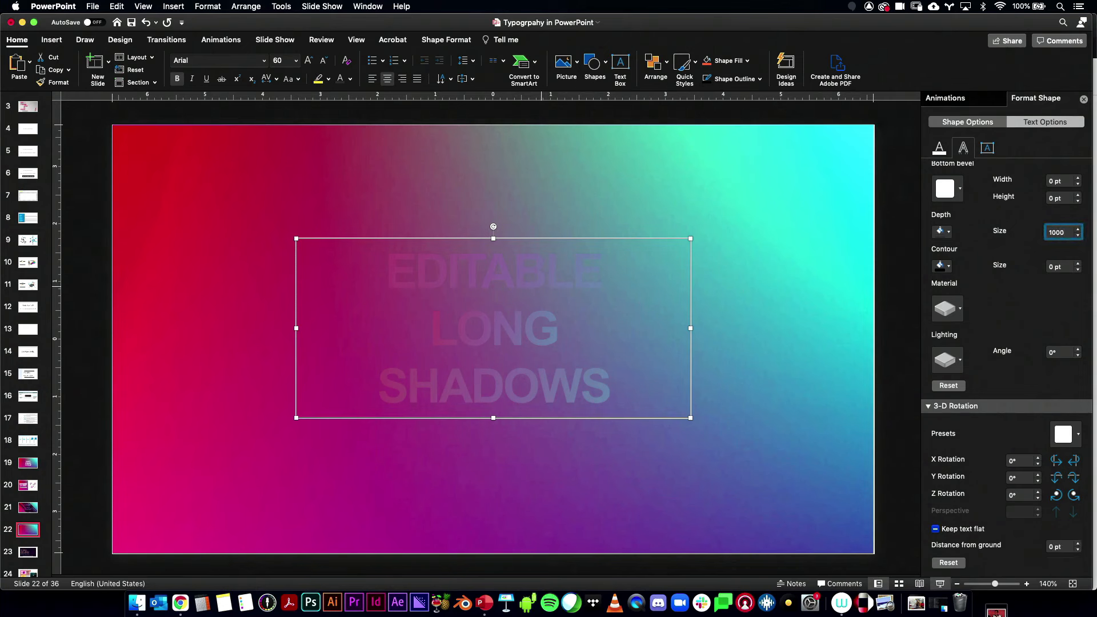
key(Return)
key(Tab)
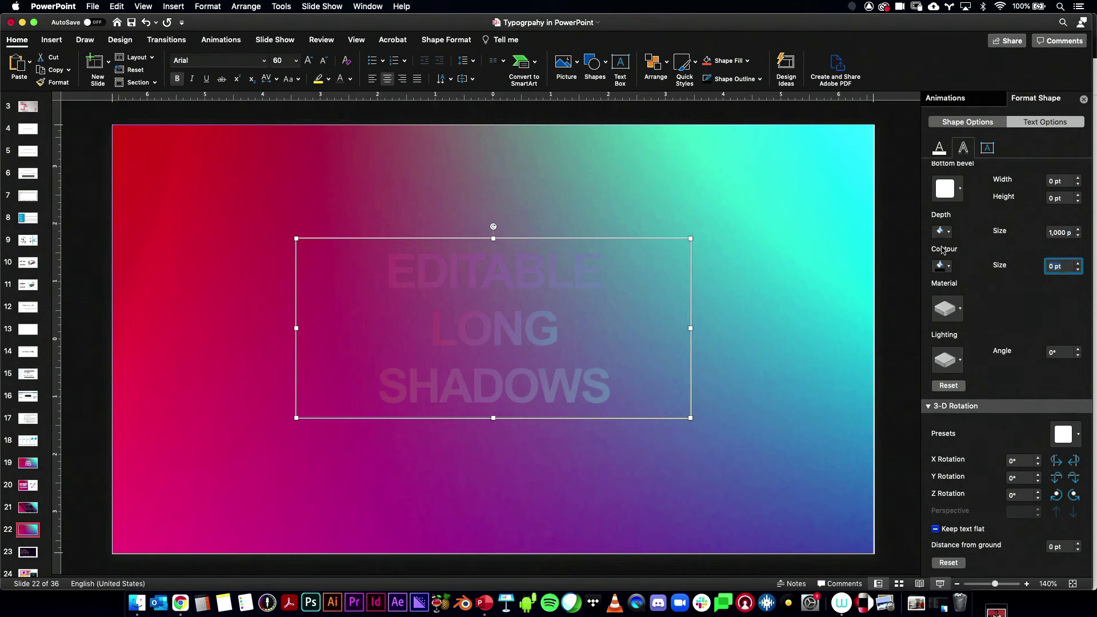
Step: Rotate the text in 3-D to 5° on X and 355° on Y
click(1022, 460)
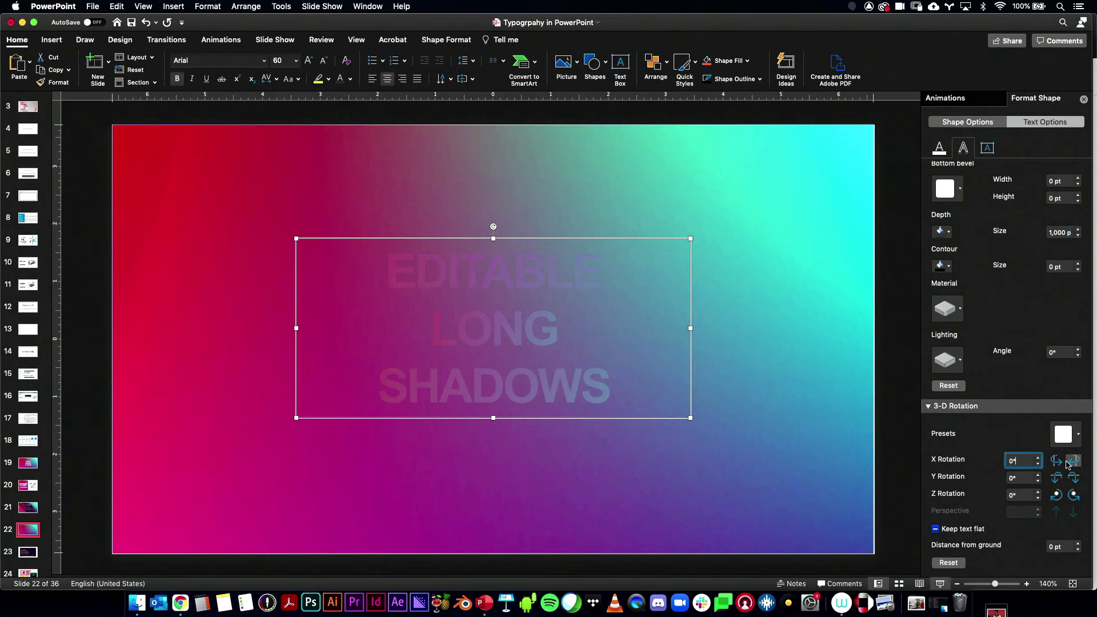
click(1073, 461)
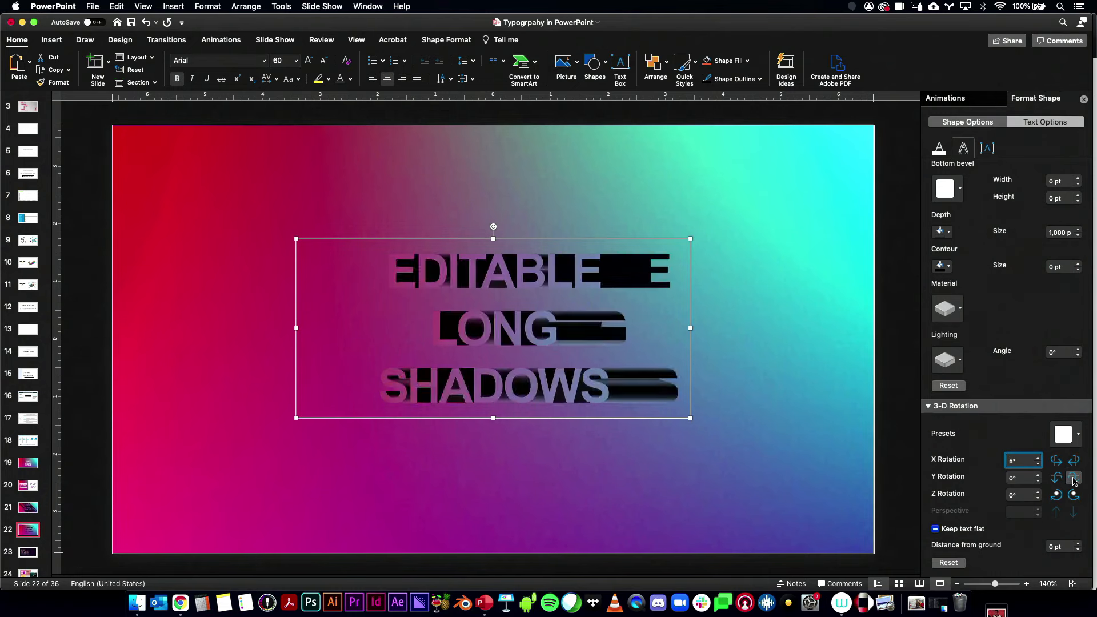
click(1073, 478)
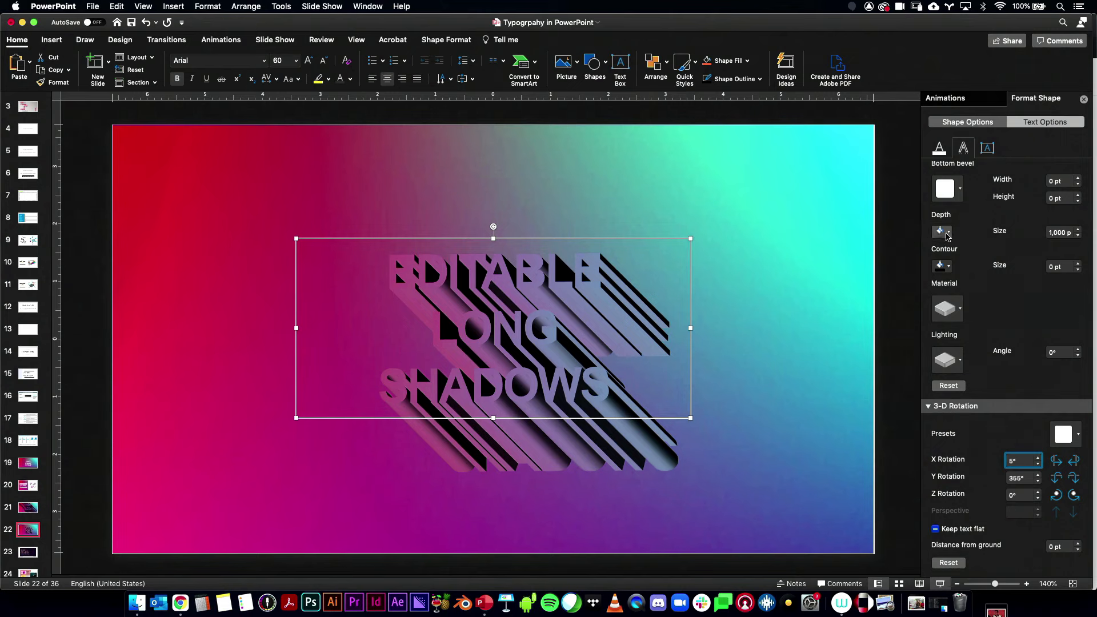
Step: Color the text's 3-D depth and contour with the very dark purple from the recent colors
click(947, 233)
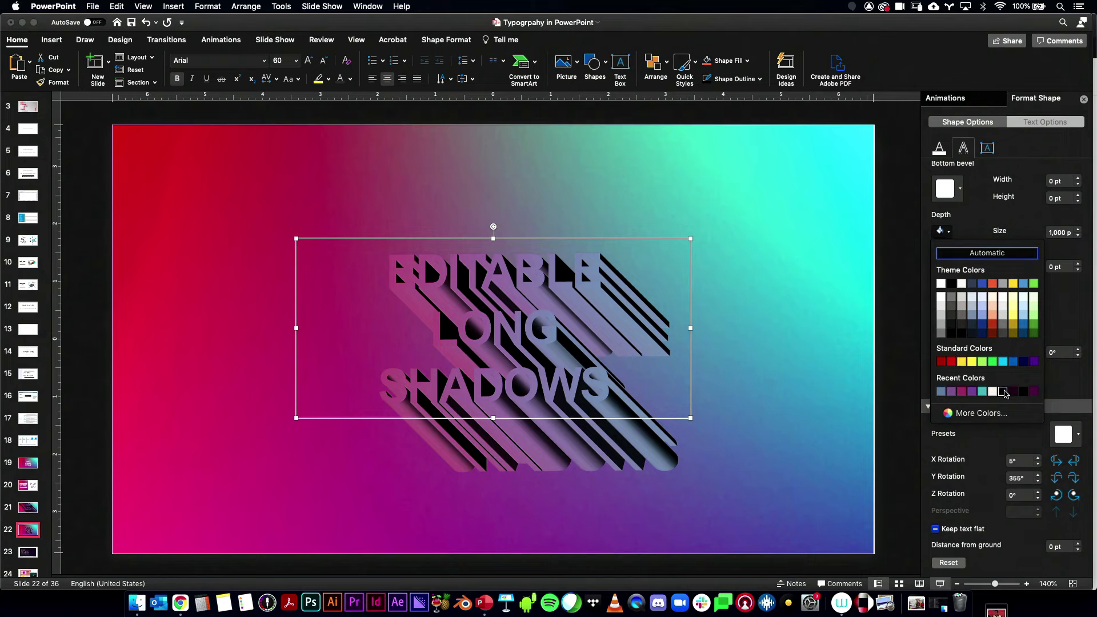
click(1013, 392)
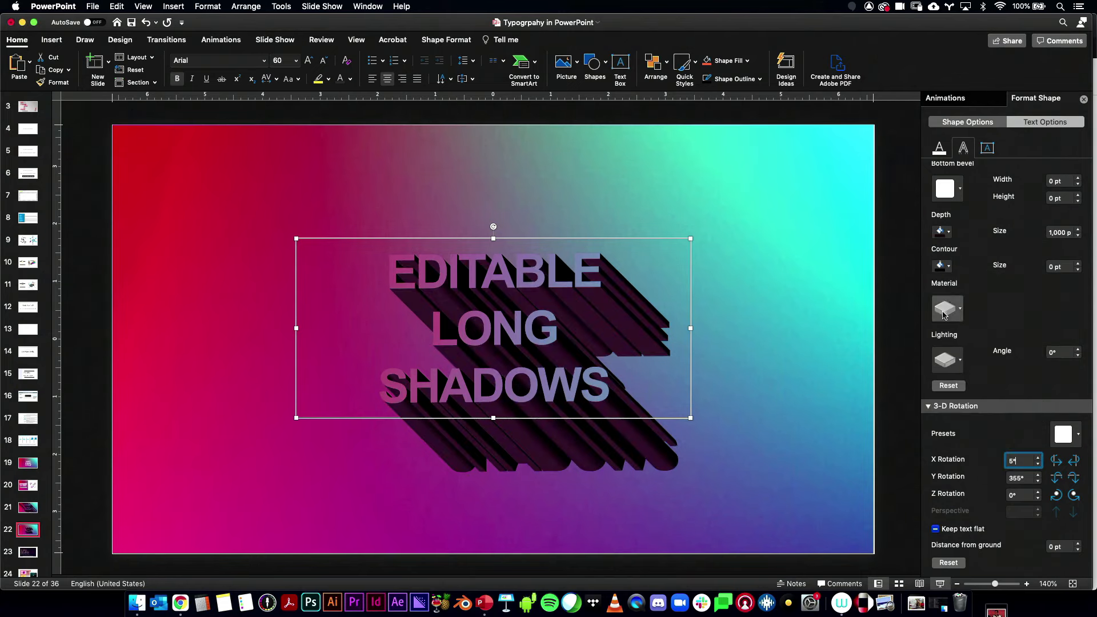
click(950, 269)
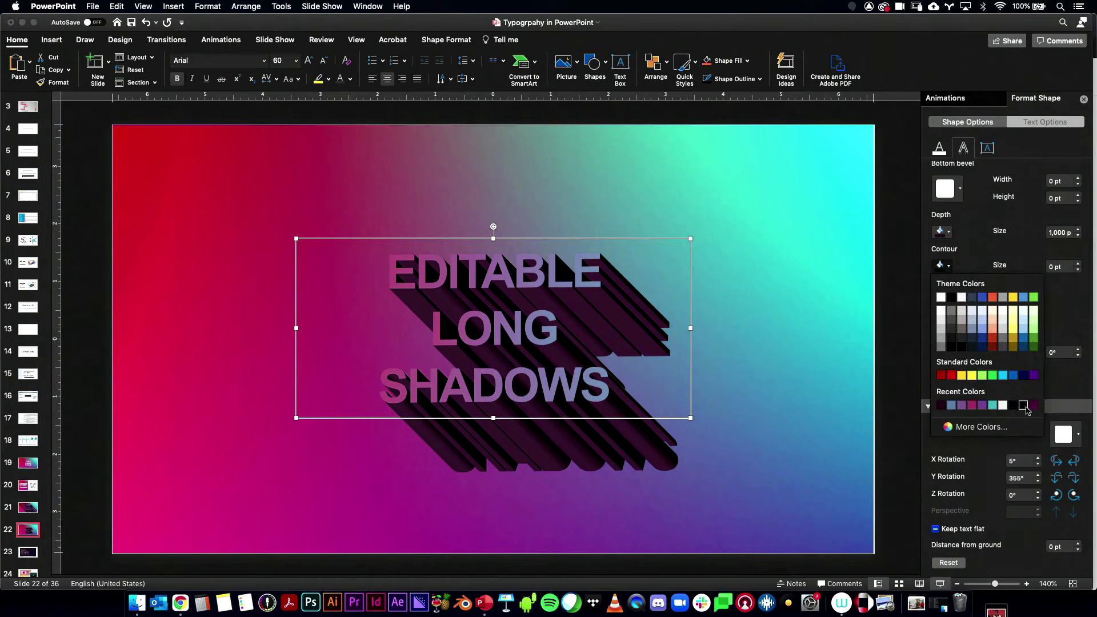
click(941, 405)
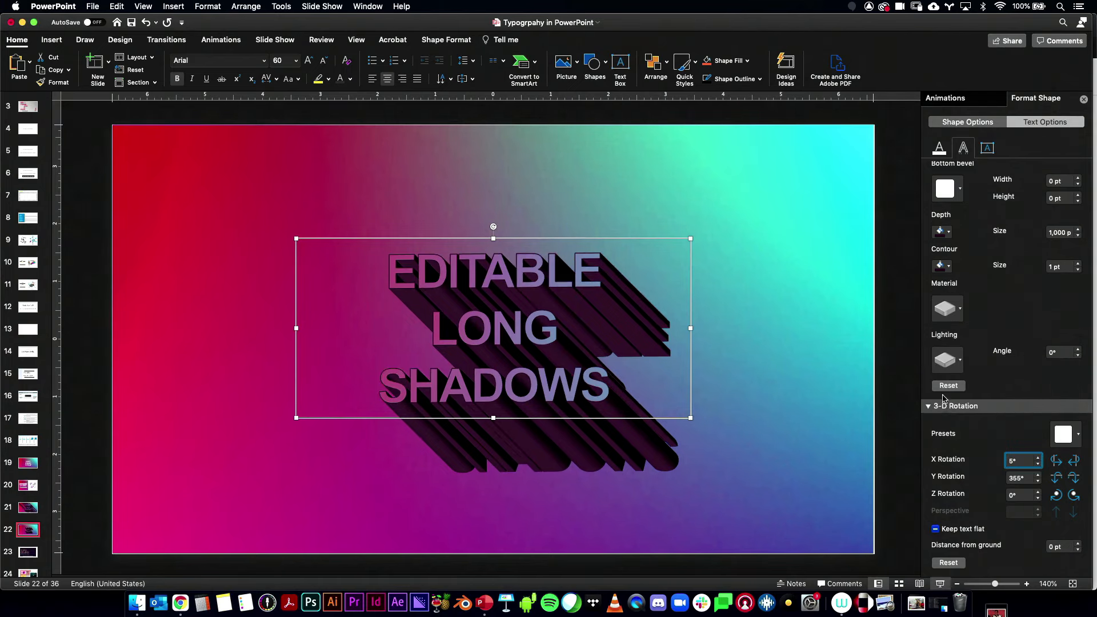
Step: Try other purple contour colors on the text and reduce the contour size to 0 pt
click(948, 266)
click(1032, 402)
click(948, 266)
click(967, 401)
text(5)
click(942, 267)
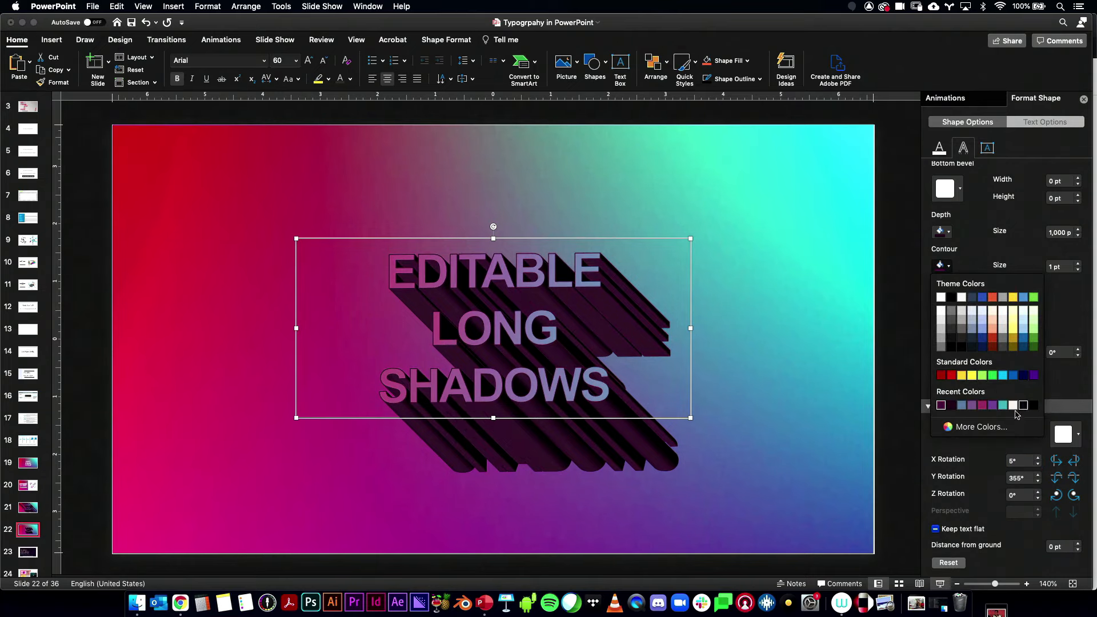
click(980, 427)
key(Return)
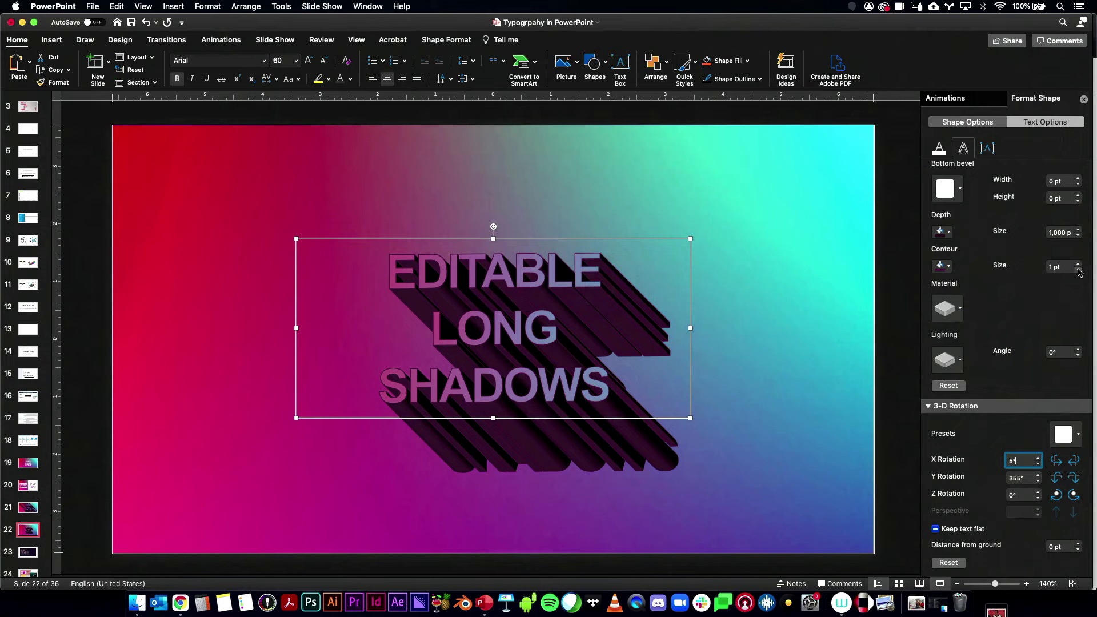
click(1077, 270)
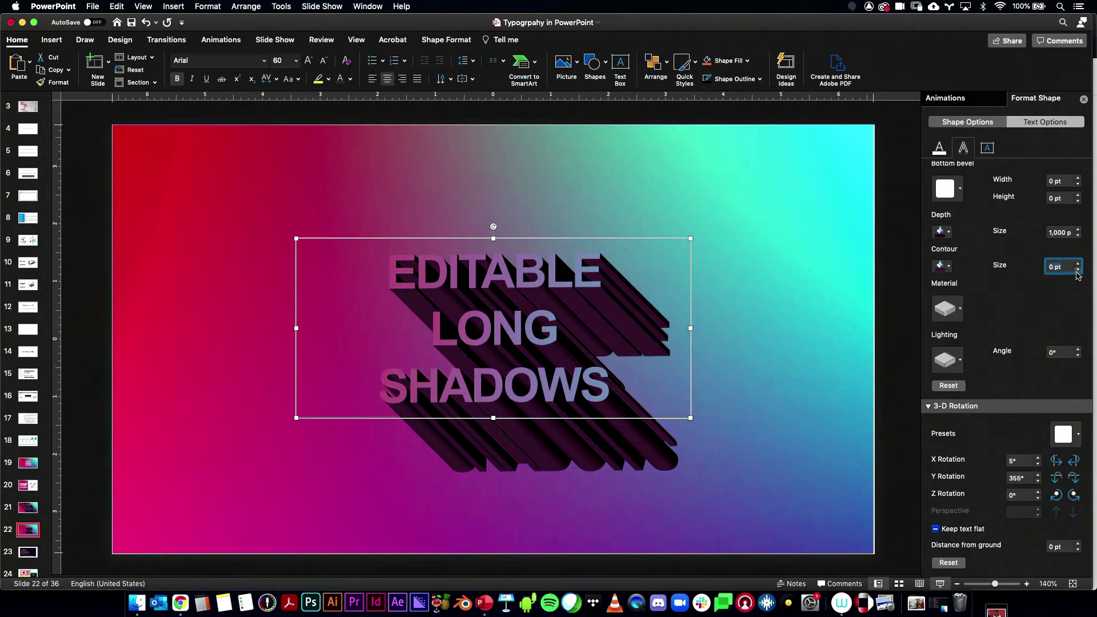
Step: Color the contour dark purple again at 0 pt size and apply the last Neutral lighting preset to the text
click(944, 265)
click(962, 381)
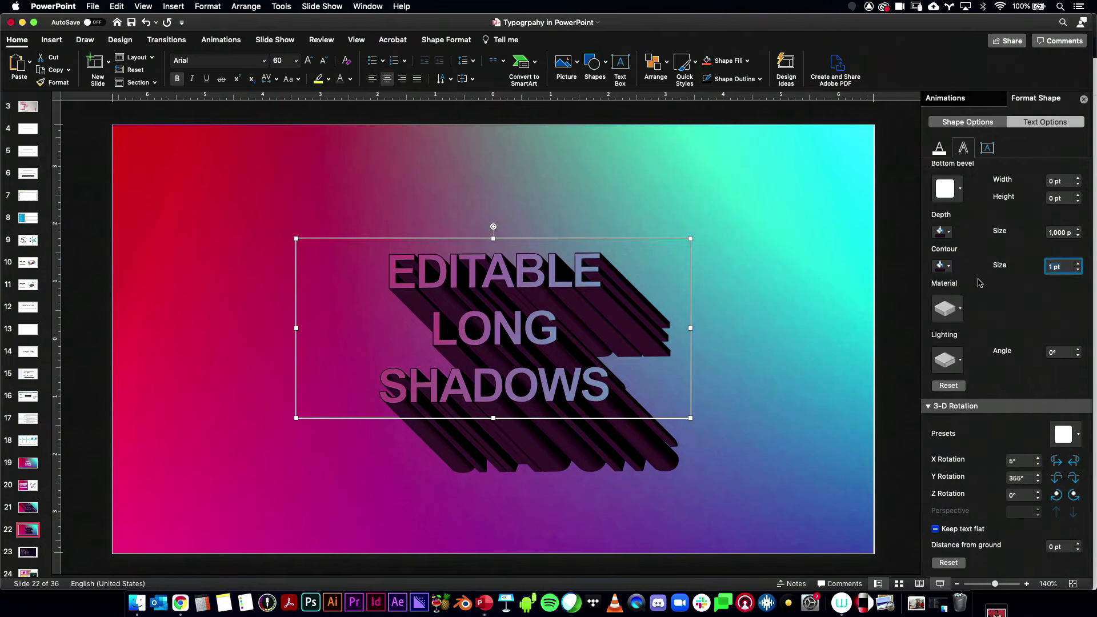
click(1077, 270)
click(1078, 269)
click(947, 359)
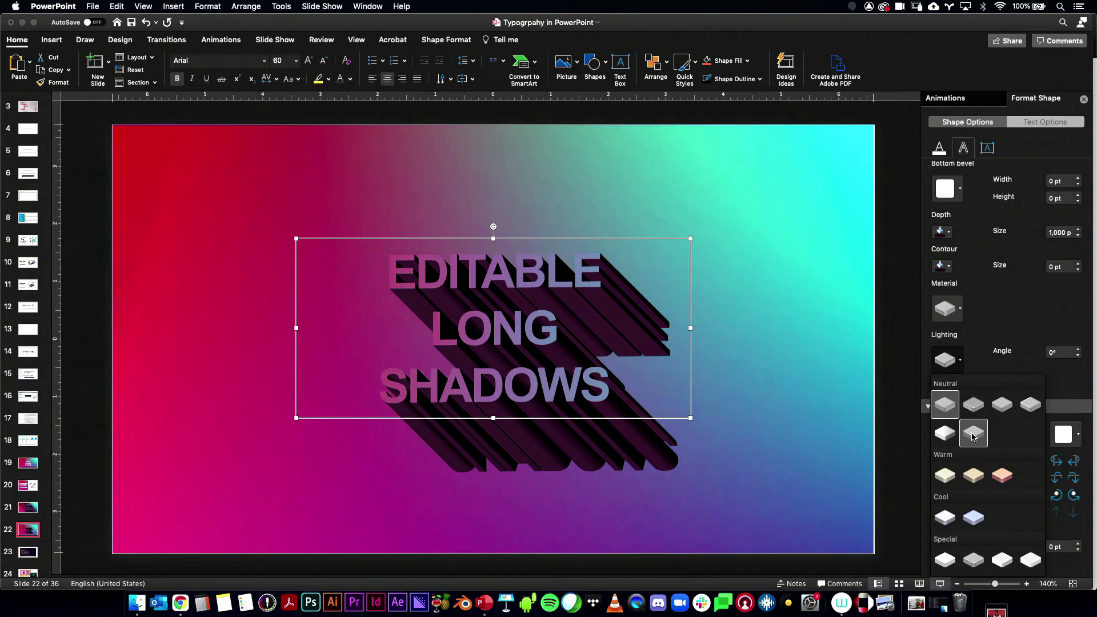
click(973, 435)
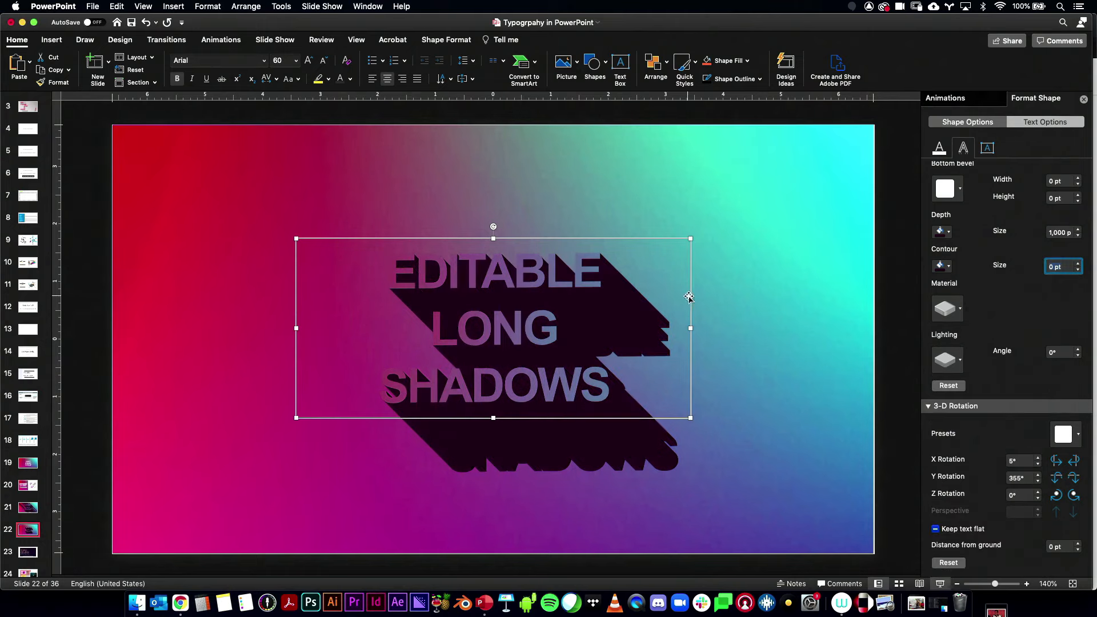
Step: Move the text box slightly up and change the word LONG to LONGEST
drag(690, 297, 691, 286)
click(557, 317)
text(EST)
click(748, 365)
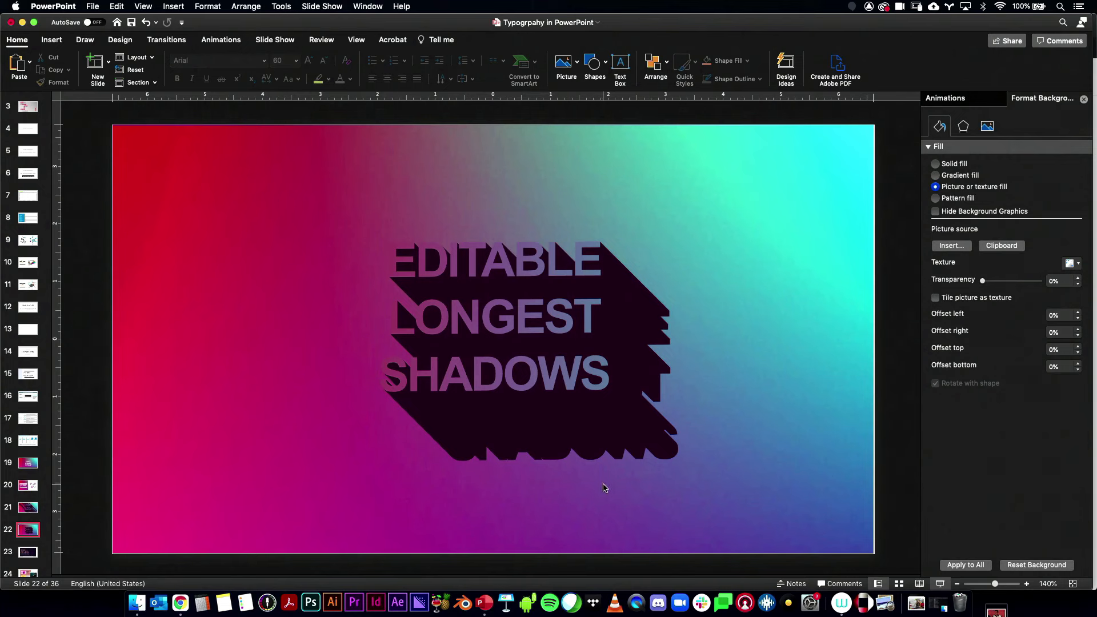
Step: Move the text box to the slide's upper-left area and set the text's Z rotation to 359.6°
click(604, 345)
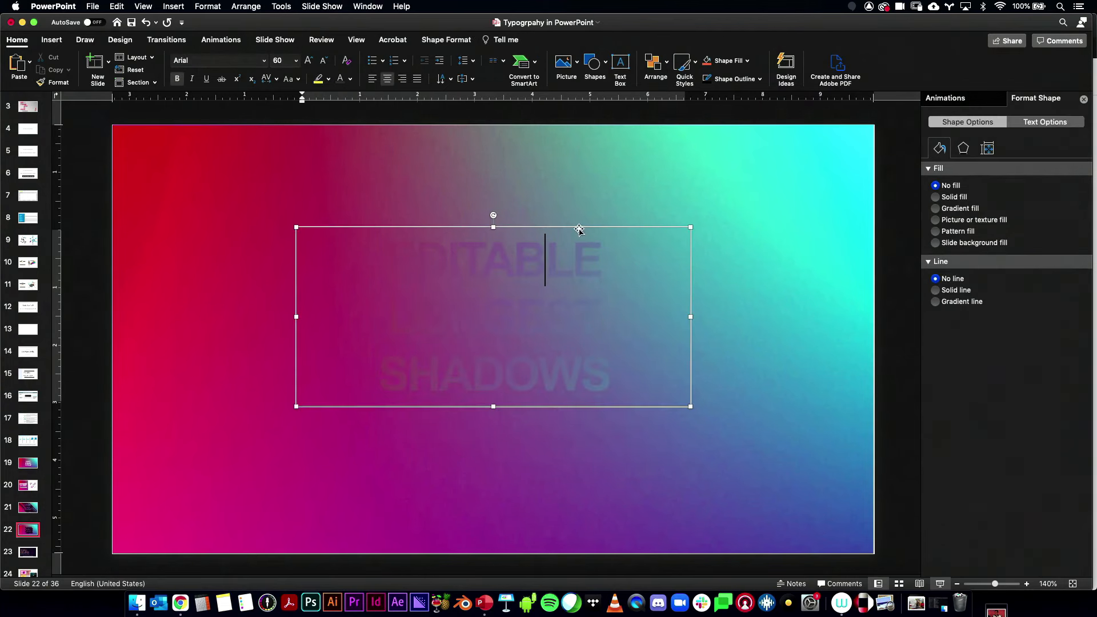
drag(579, 224, 430, 115)
click(1044, 122)
click(963, 148)
scroll(1005, 342, down, 10)
double_click(1015, 495)
text(359.9)
key(Return)
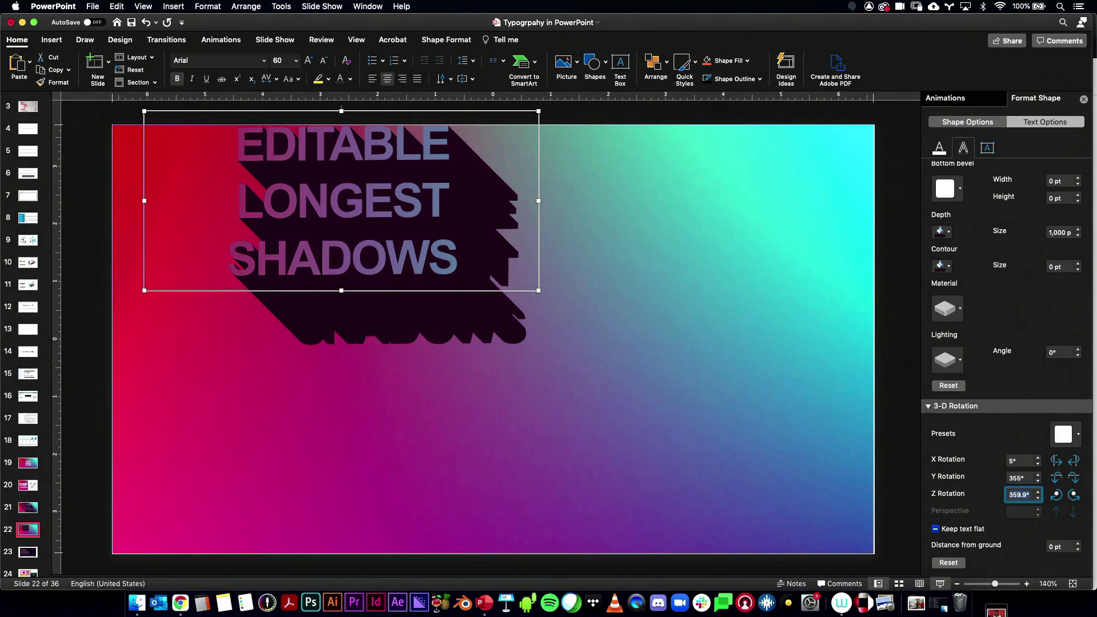
click(1028, 495)
key(Return)
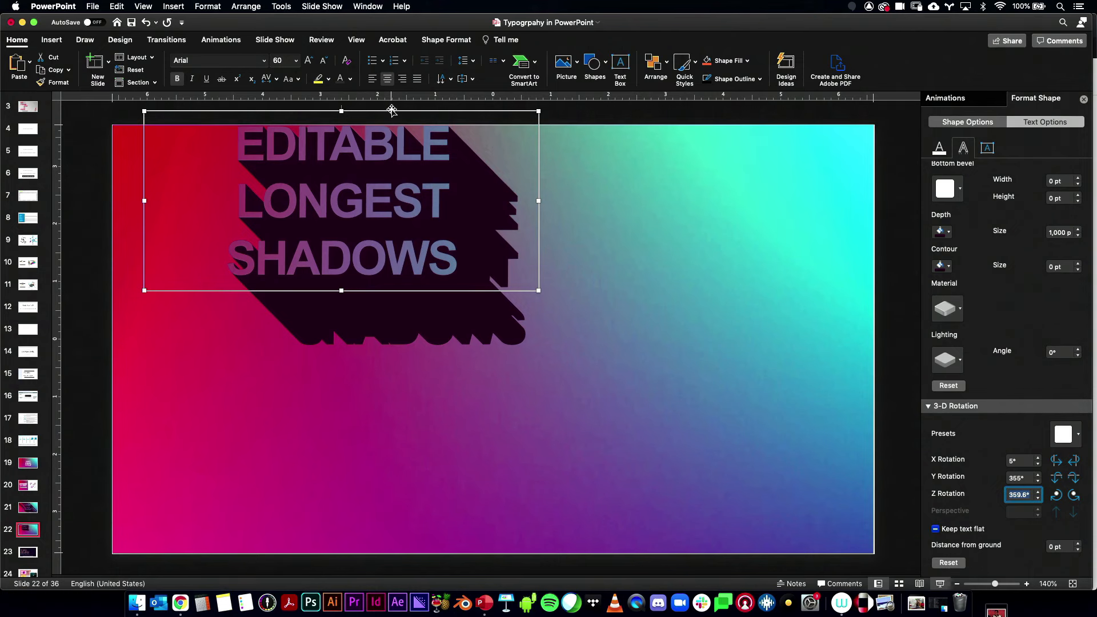
Step: Move the text box back near the slide's center and set the text's 3-D depth size to 500 pt
drag(392, 109, 517, 230)
click(557, 111)
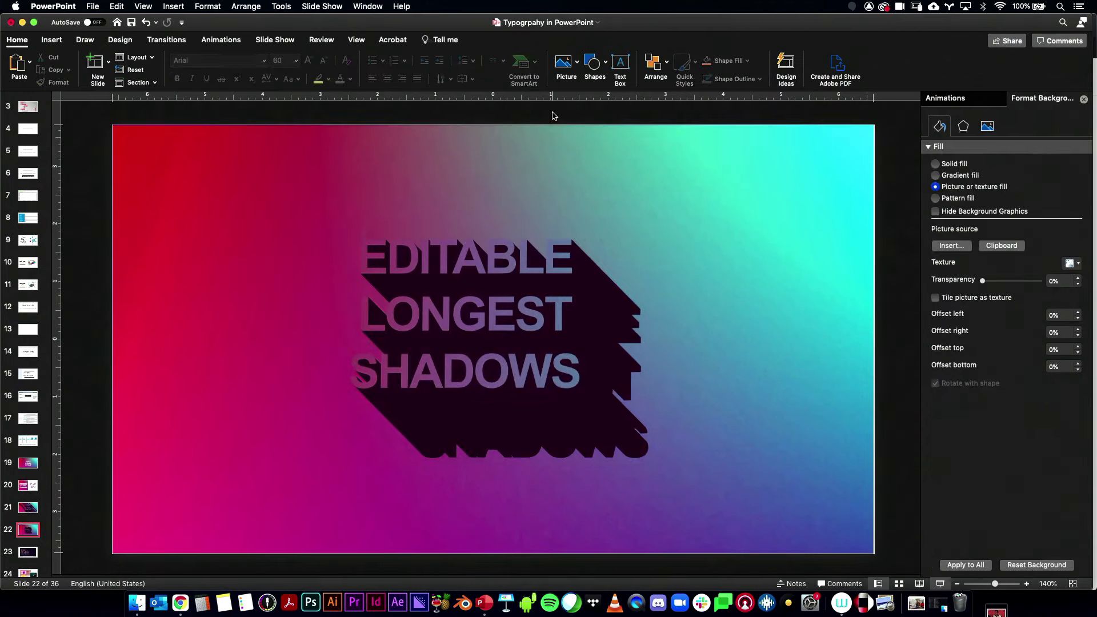
click(465, 263)
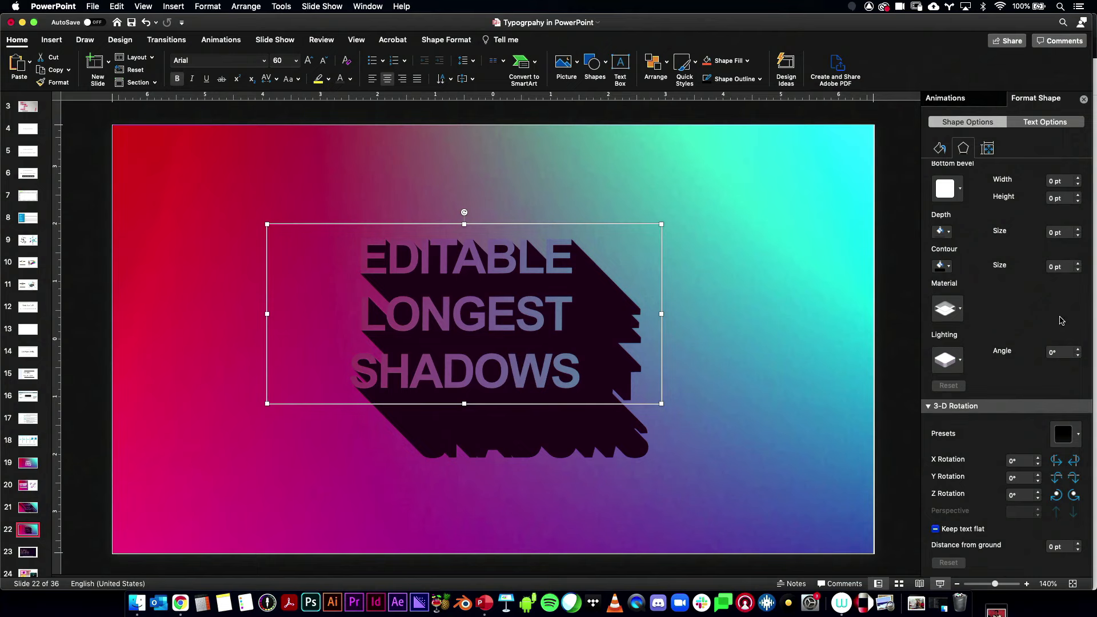
click(1030, 123)
click(965, 150)
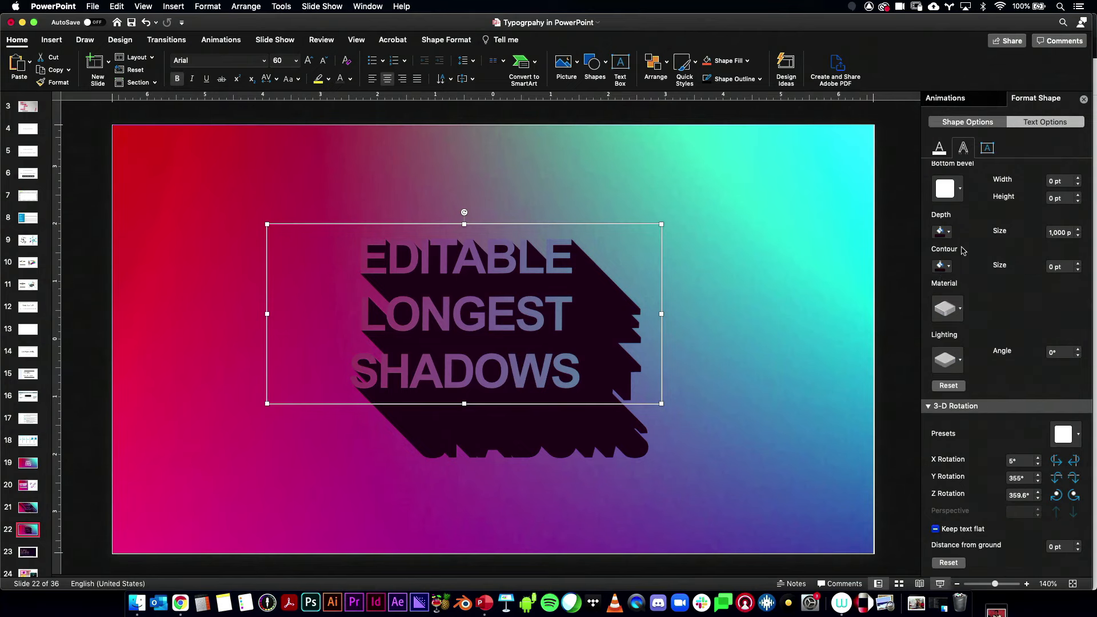
click(1063, 232)
text(500)
key(Return)
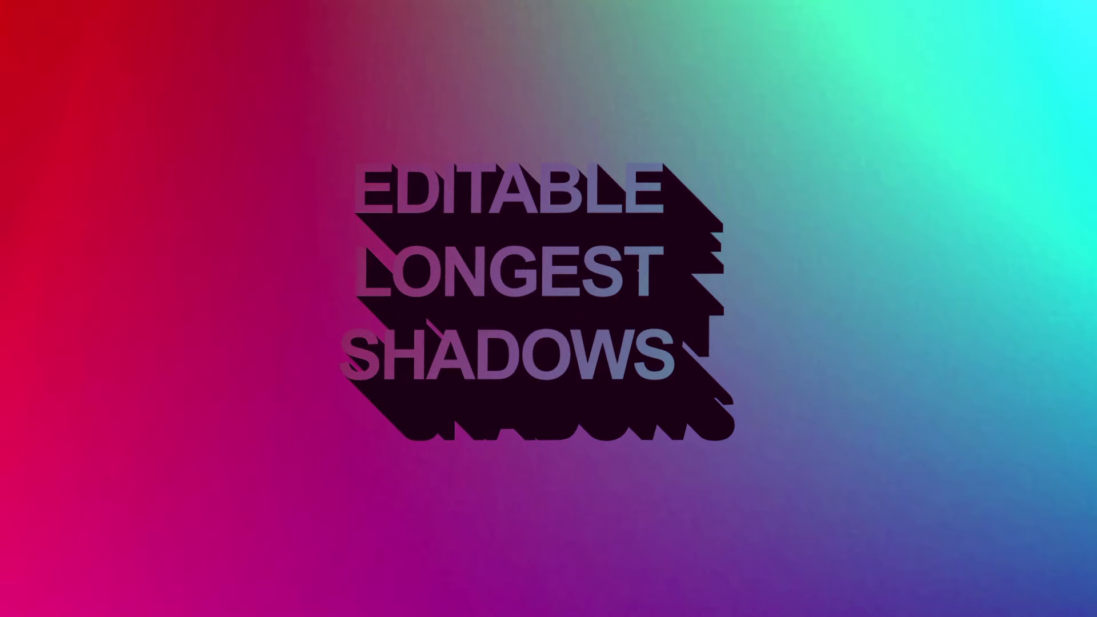